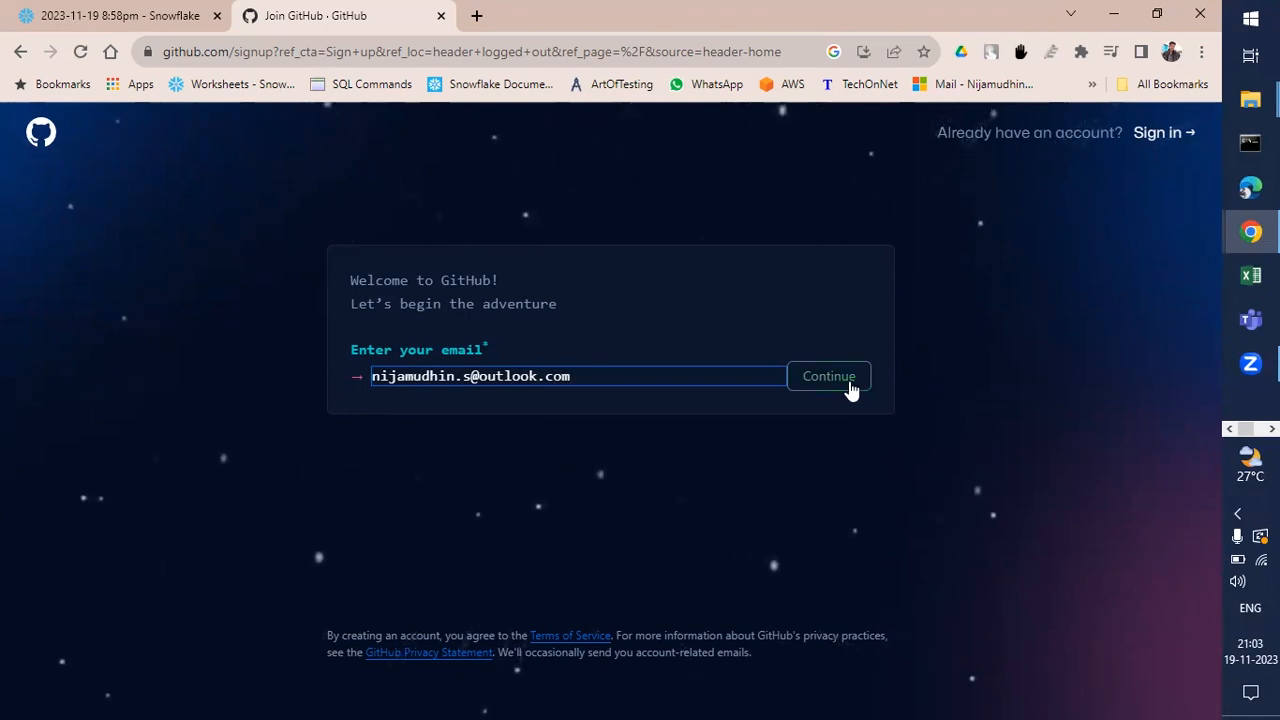
# Submit the email address for the new GitHub account, create the account password and continue to the username question.
pyautogui.click(851, 389)
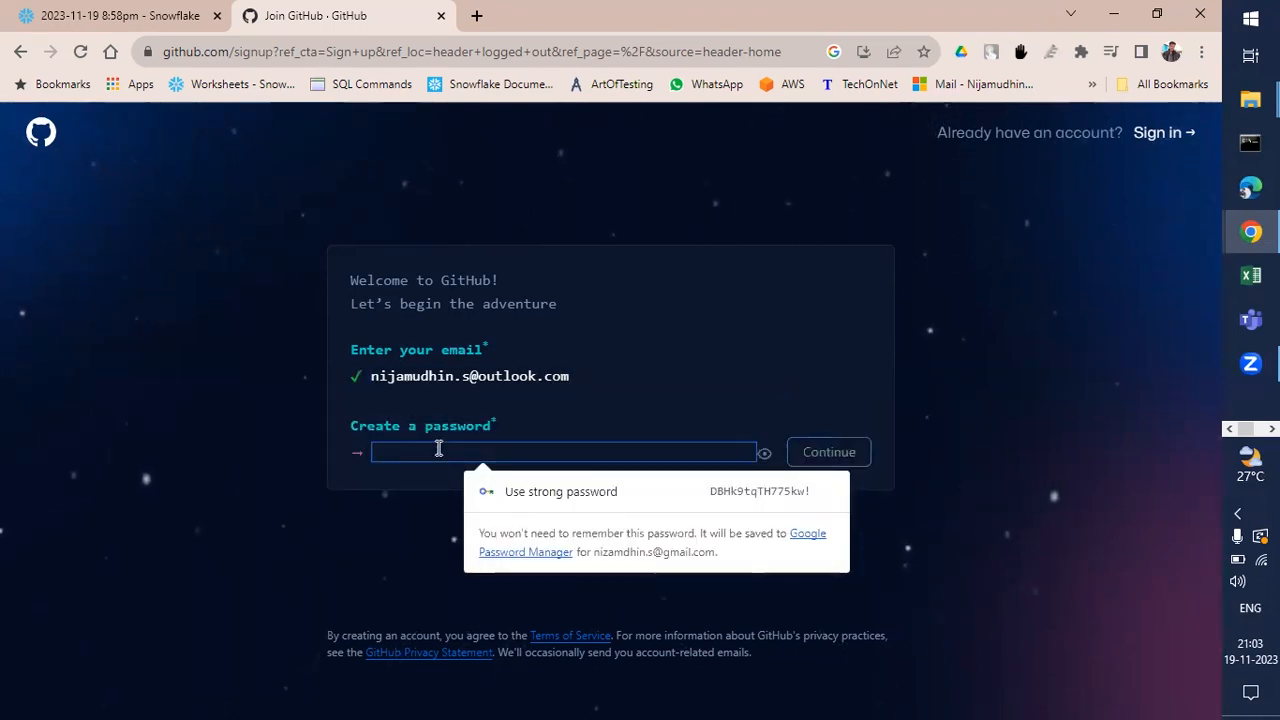
pyautogui.write('•••••••••••••')
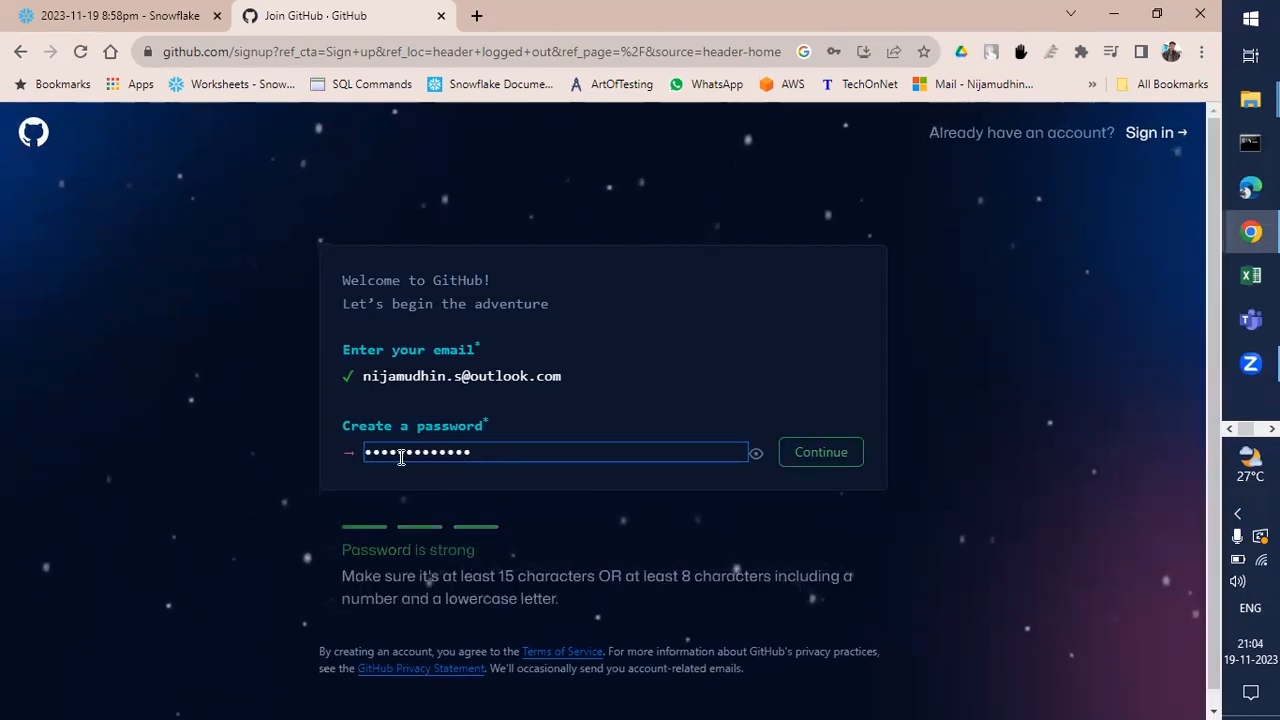
pyautogui.click(816, 456)
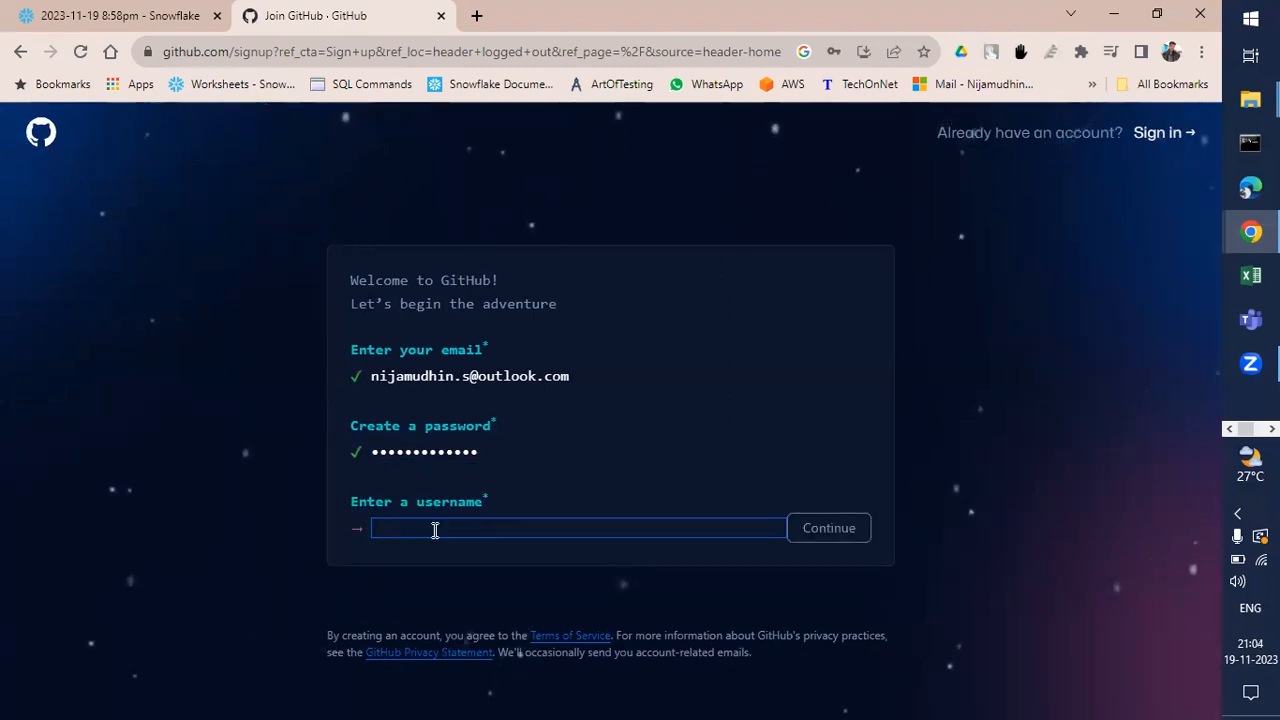
# Try a short username for the new account and check its availability.
pyautogui.write('nizam')
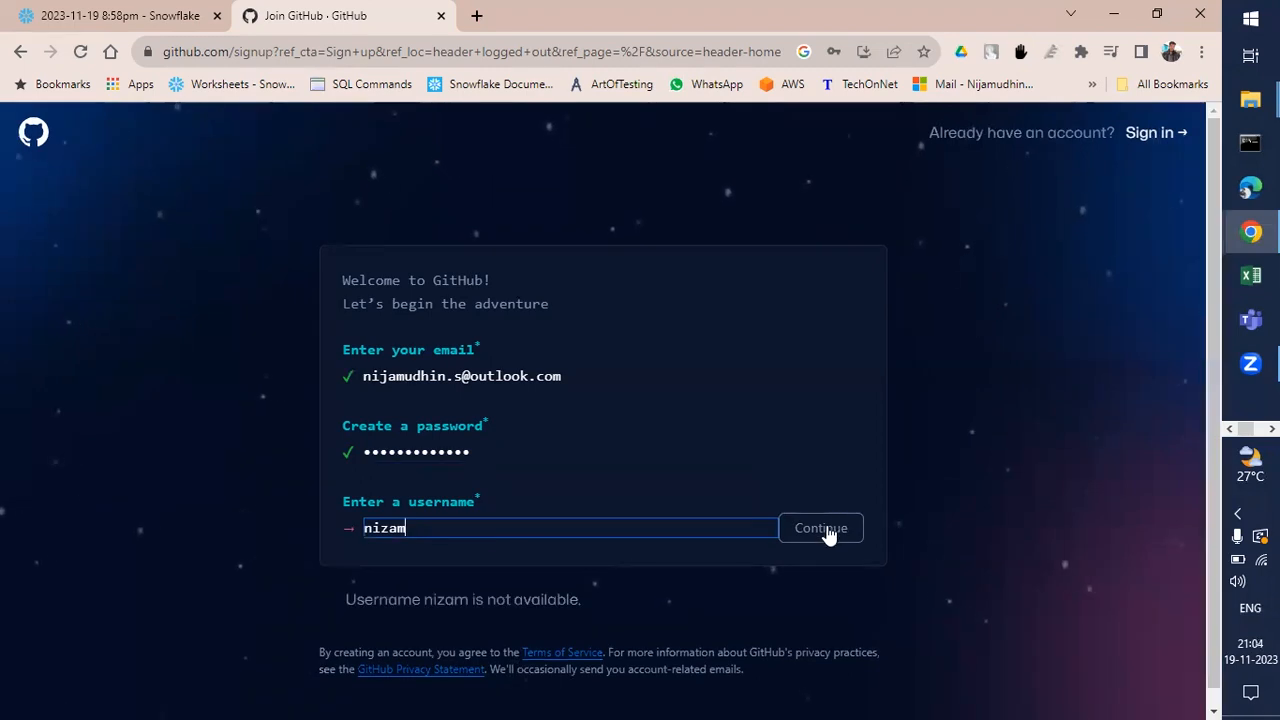
pyautogui.moveTo(397, 599); pyautogui.dragTo(531, 600)
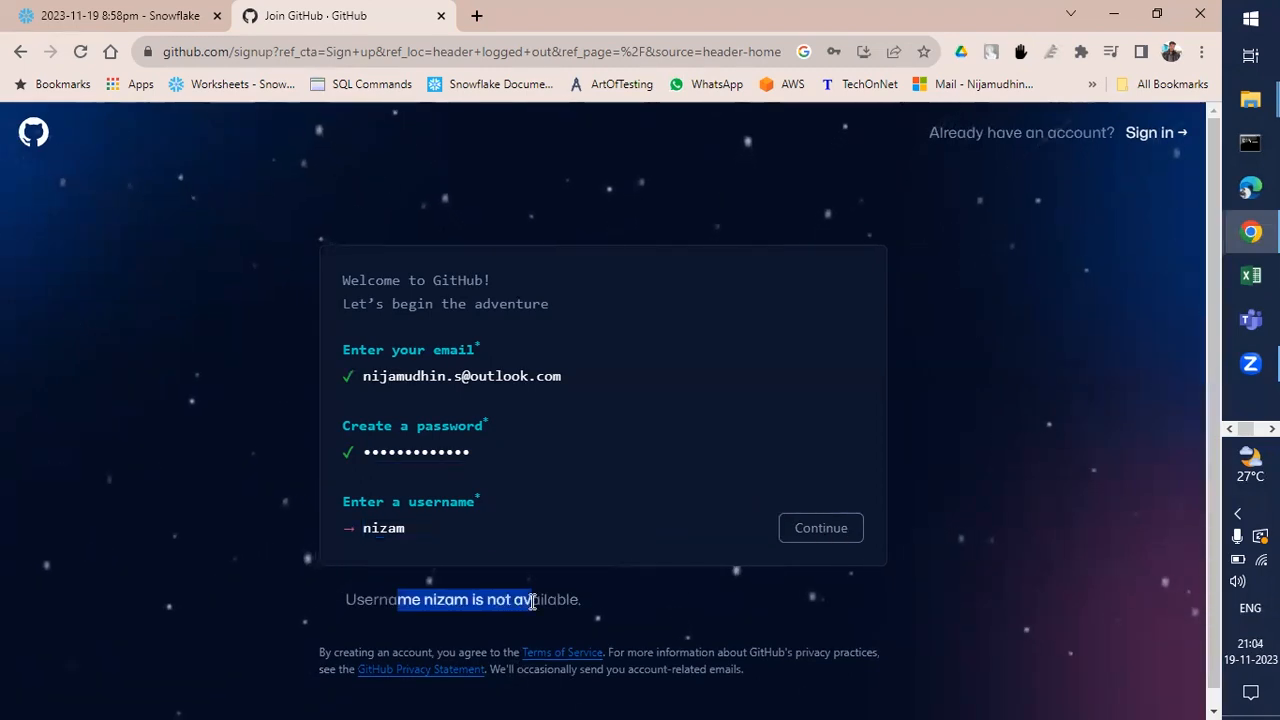
pyautogui.click(481, 599)
pyautogui.click(426, 528)
pyautogui.moveTo(420, 528); pyautogui.dragTo(337, 530)
pyautogui.click(421, 529)
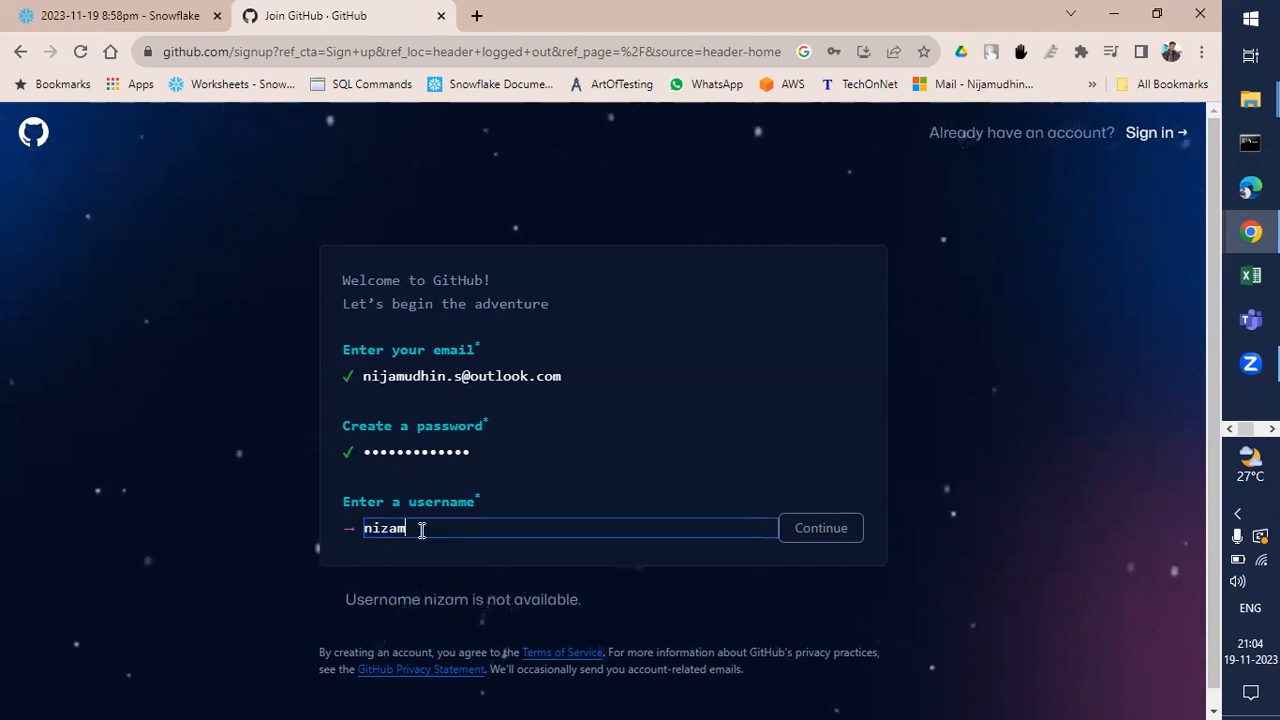
# Replace the short username with a longer, unique username and continue.
pyautogui.press('BackSpace')
pyautogui.write('nijamusdhi')
pyautogui.press('BackSpace')
pyautogui.press('BackSpace')
pyautogui.press('BackSpace')
pyautogui.press('BackSpace')
pyautogui.press('BackSpace')
pyautogui.press('BackSpace')
pyautogui.press('BackSpace')
pyautogui.press('BackSpace')
pyautogui.press('BackSpace')
pyautogui.press('BackSpace')
pyautogui.write('nijamudhinsh')
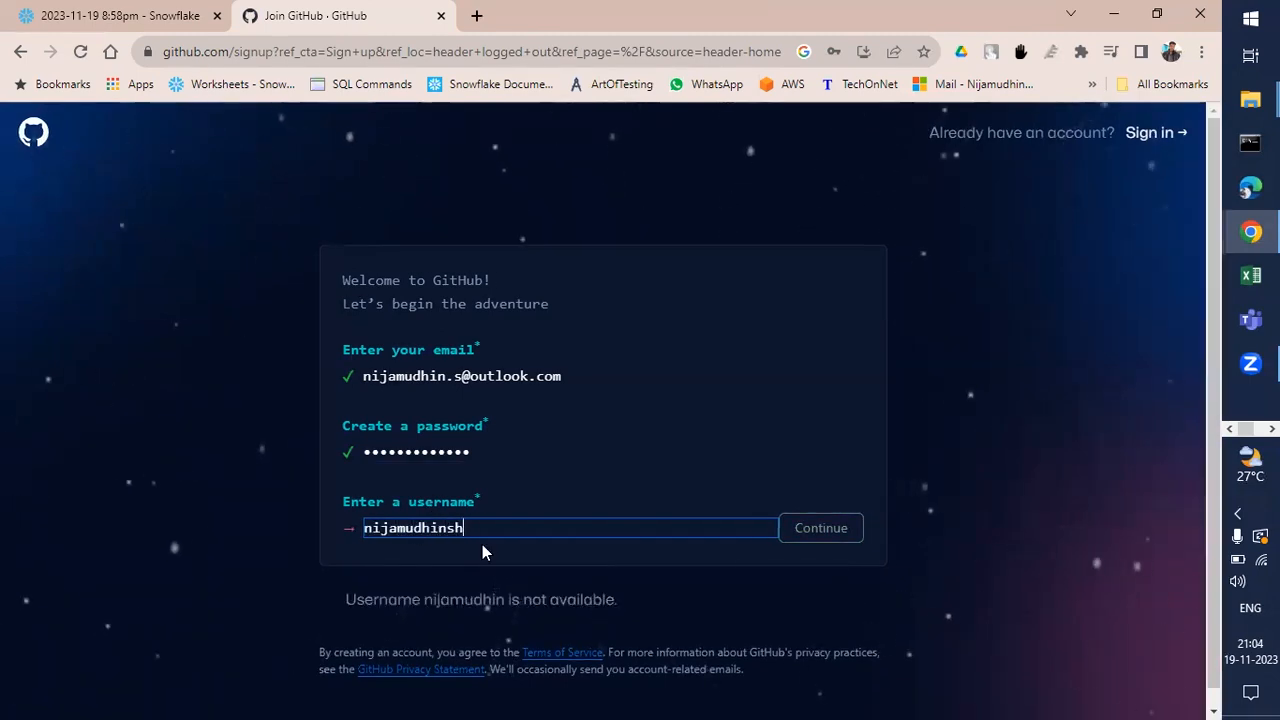
pyautogui.write('agul')
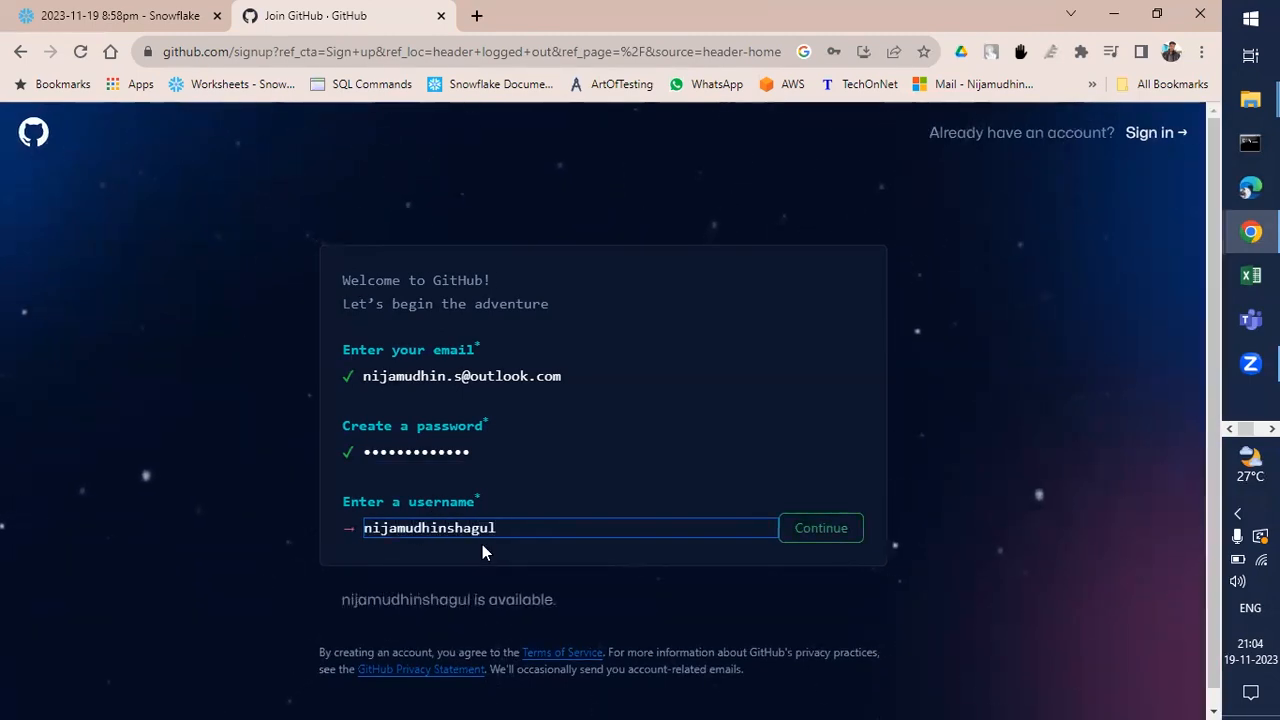
pyautogui.click(801, 541)
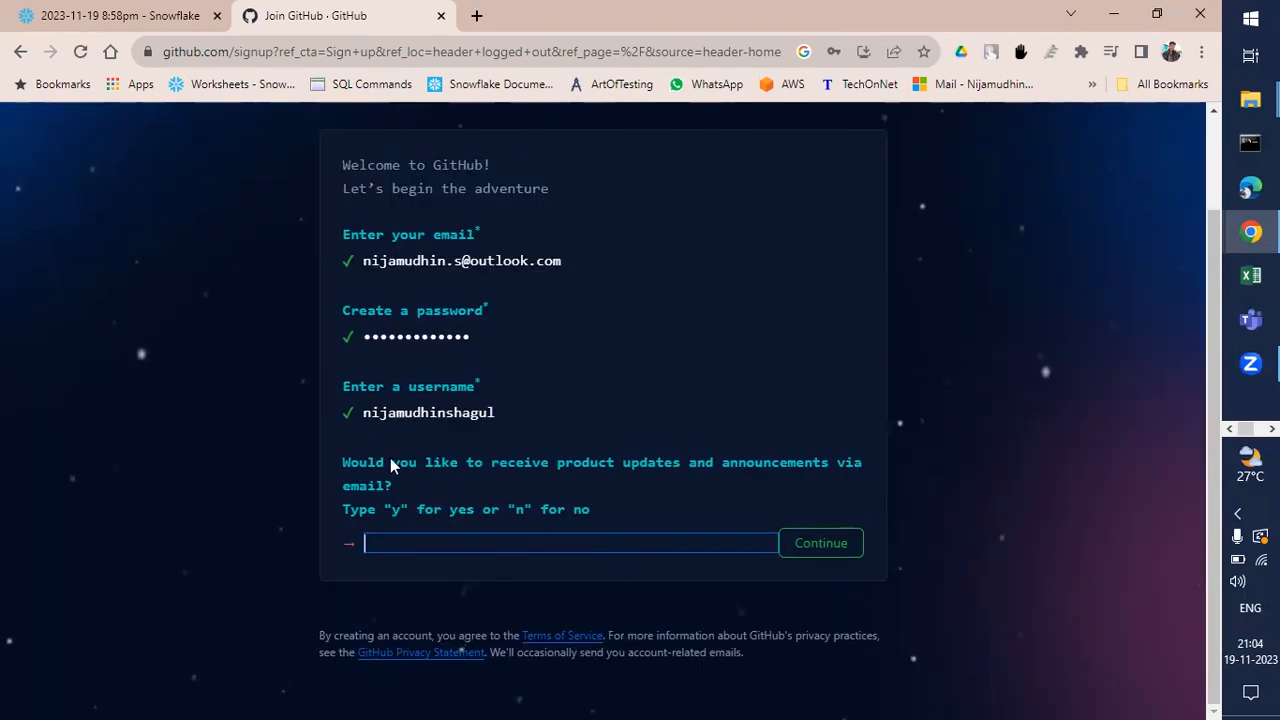
# Decline product updates and announcements via email by answering "n" and continue to account verification.
pyautogui.moveTo(341, 460); pyautogui.dragTo(414, 494)
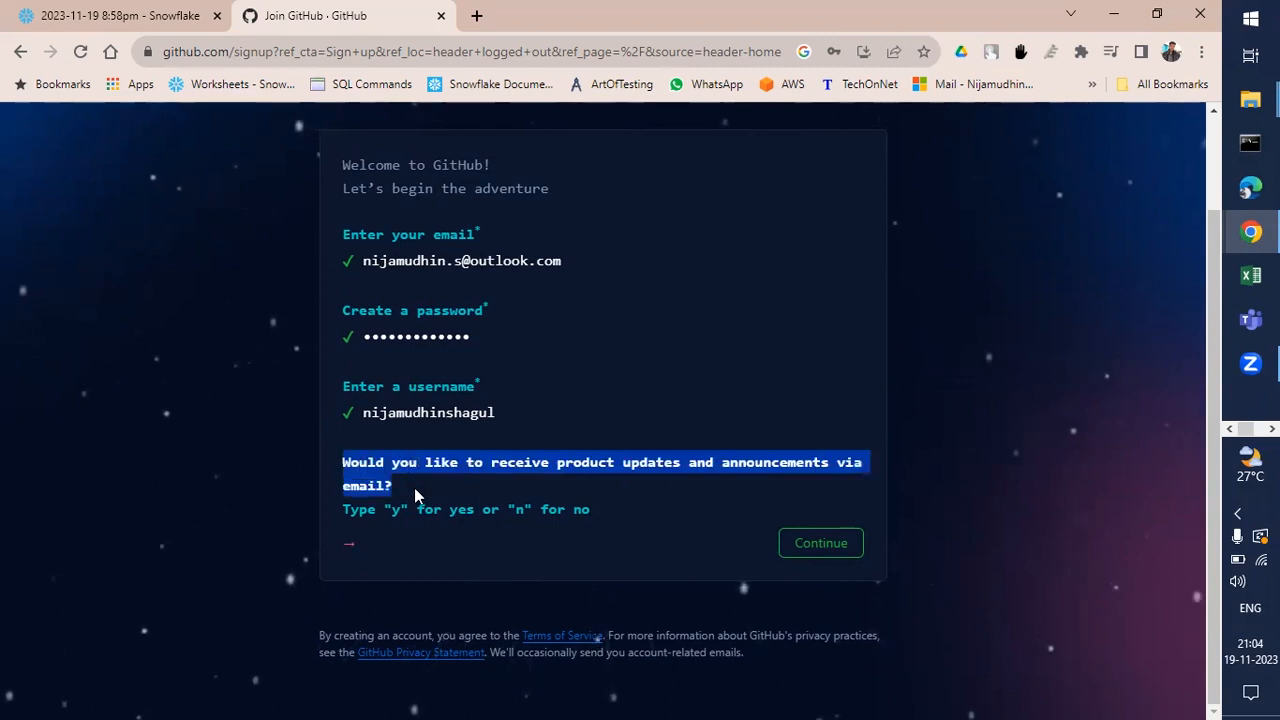
pyautogui.click(359, 478)
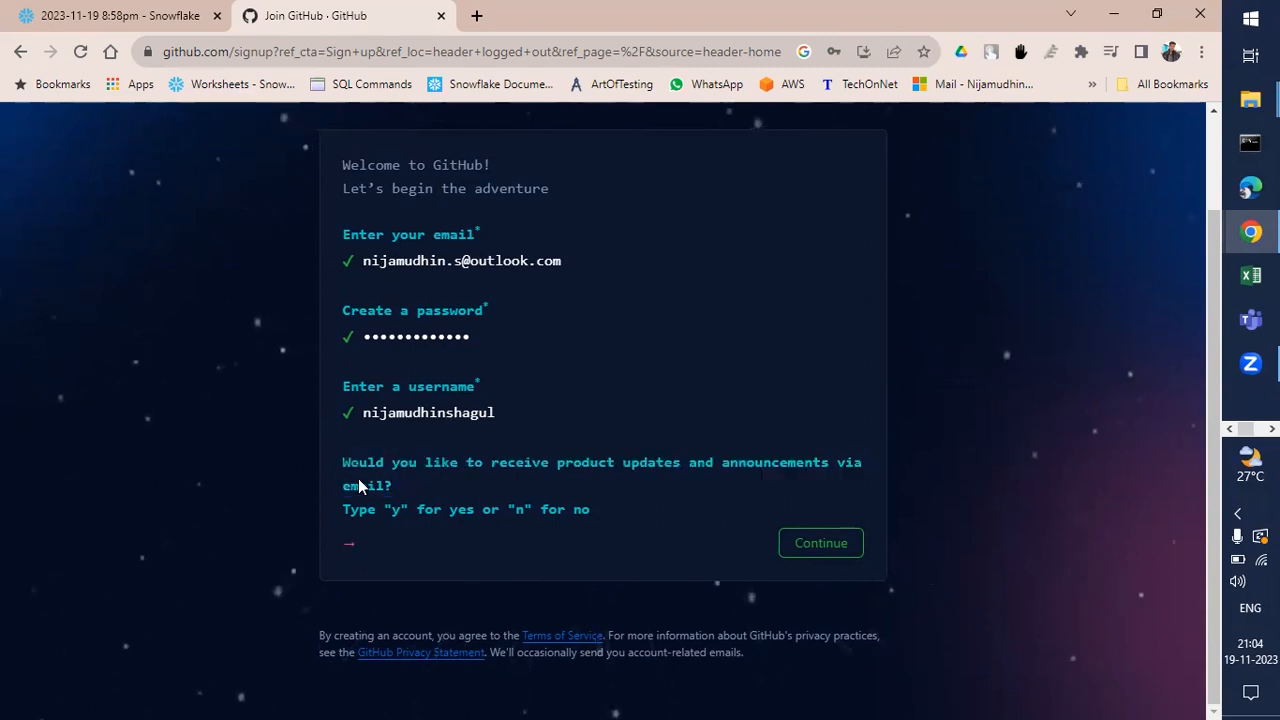
pyautogui.click(422, 537)
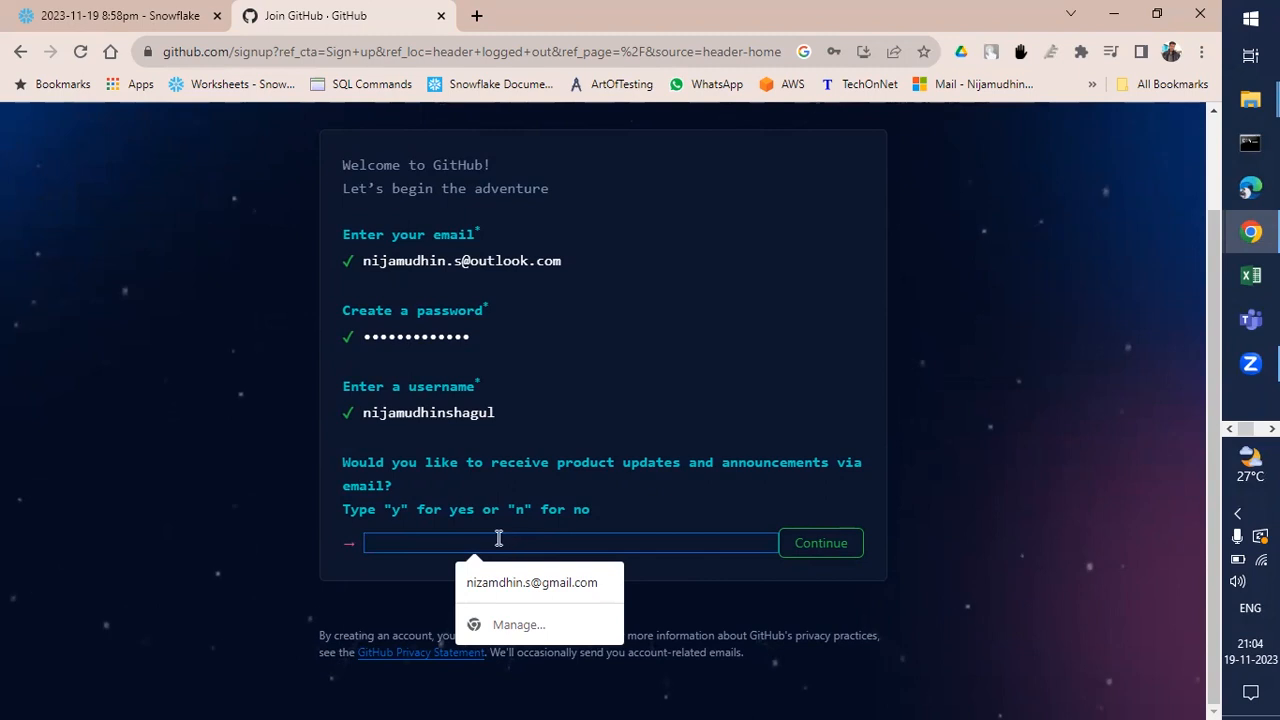
pyautogui.write('n')
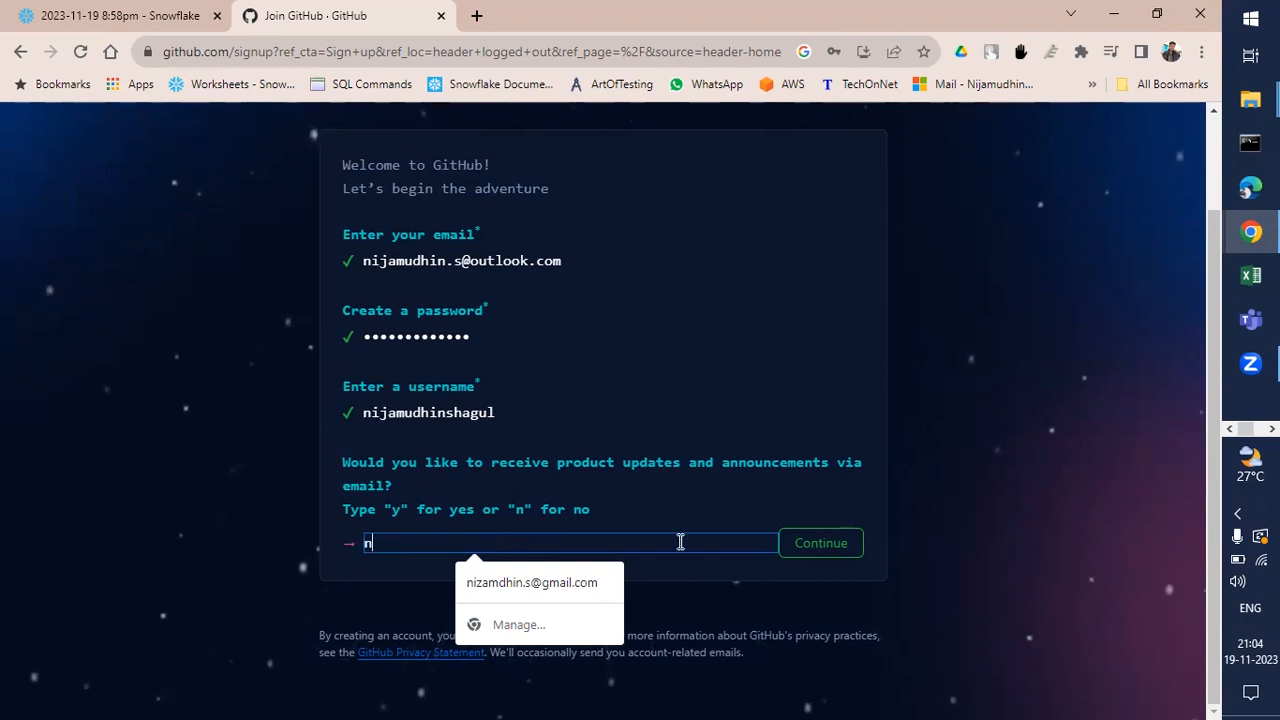
pyautogui.click(808, 551)
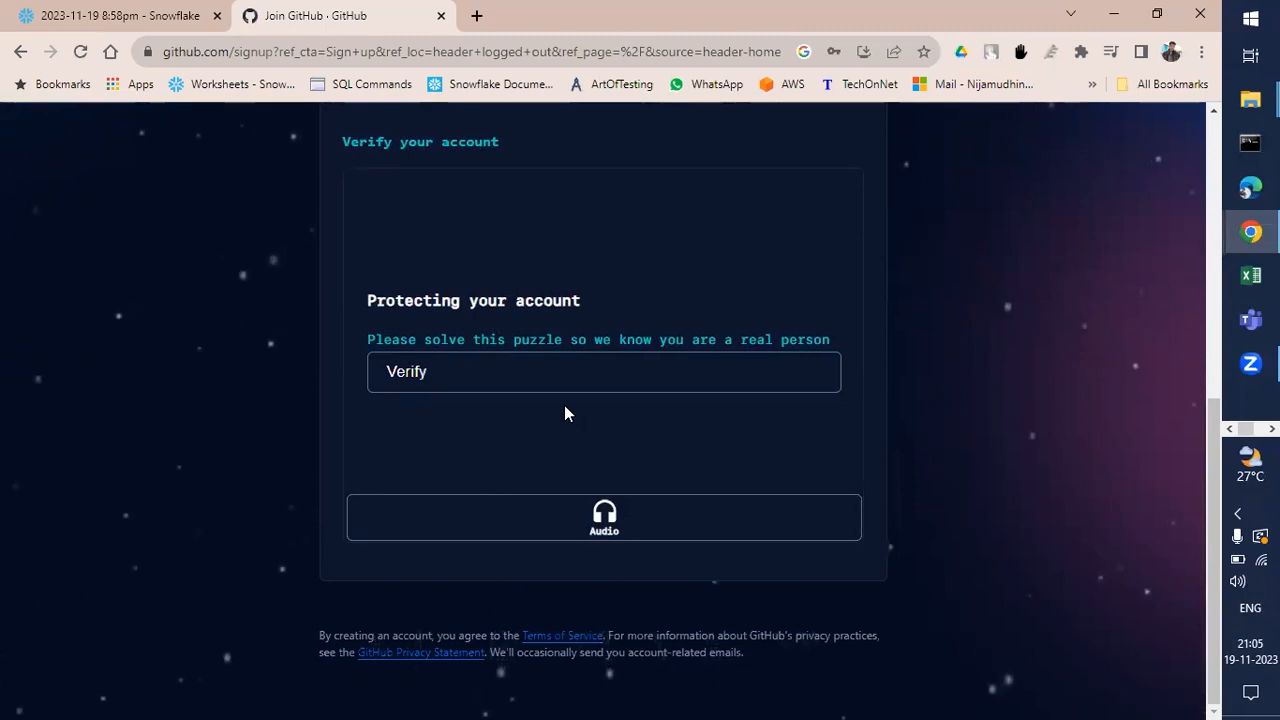
# Start the verification puzzle, rotate the first animal to match the hand's direction and submit it.
pyautogui.click(388, 362)
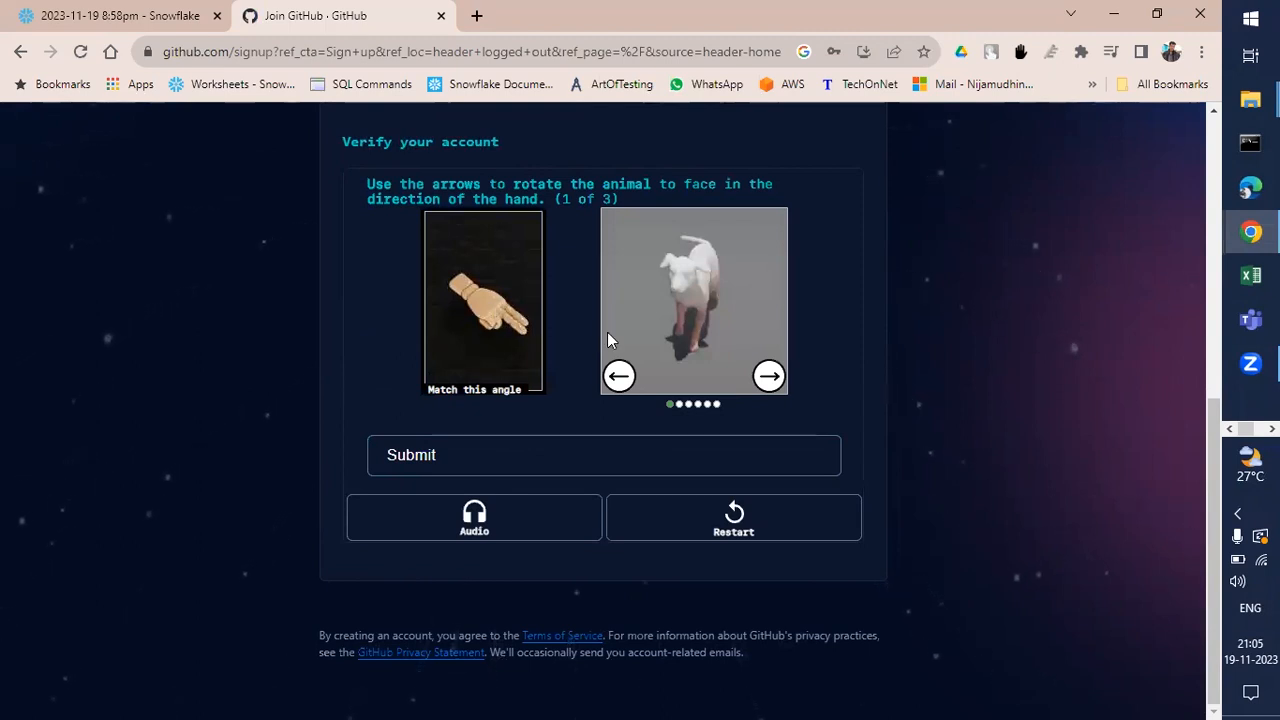
pyautogui.click(776, 384)
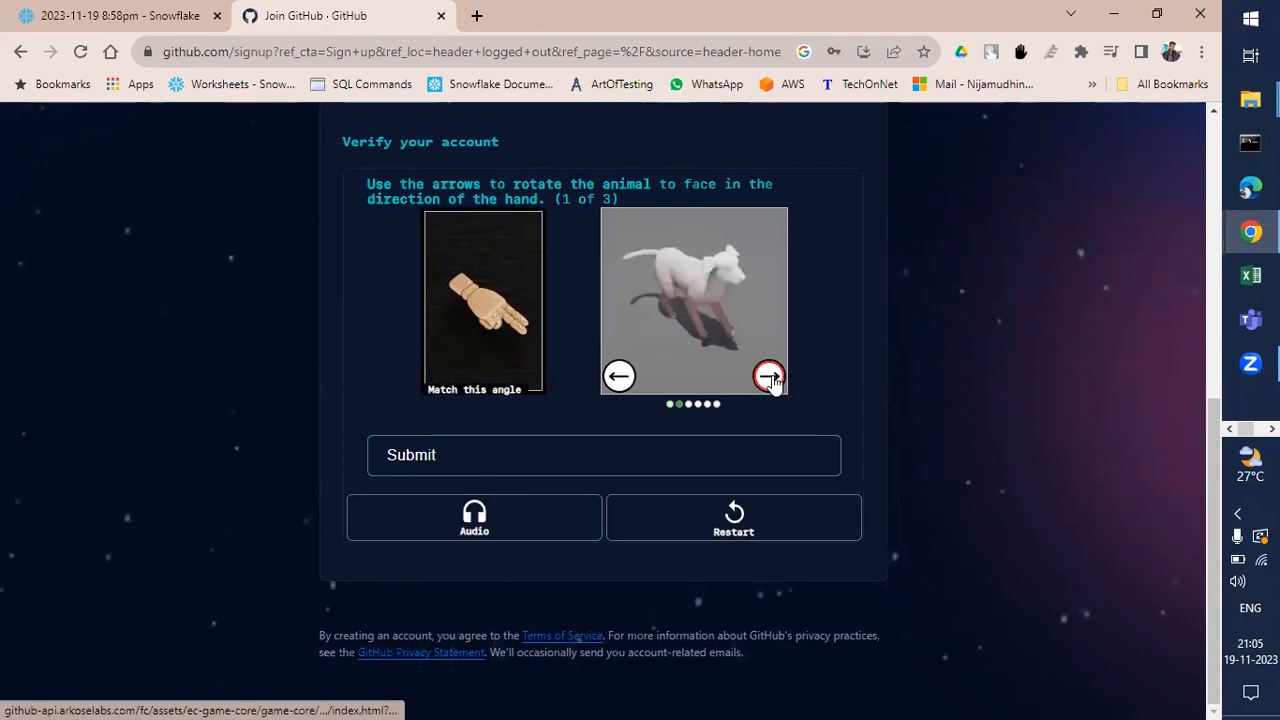
pyautogui.click(618, 375)
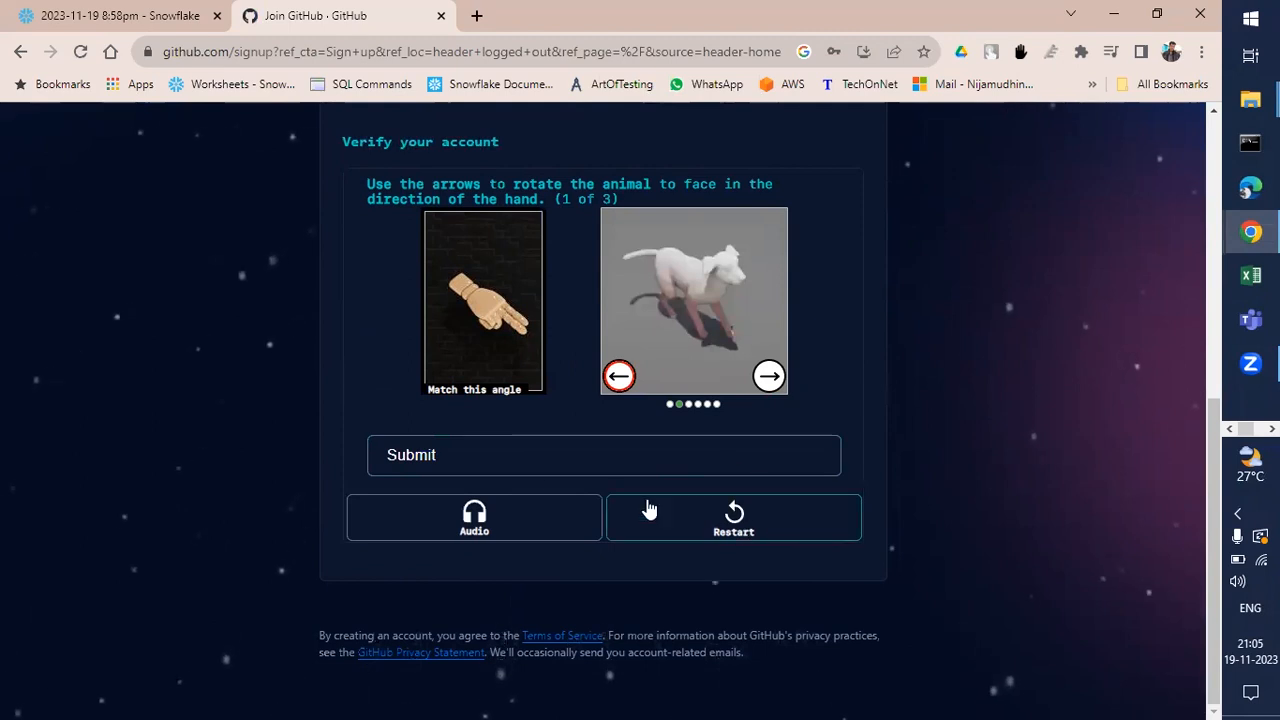
pyautogui.click(506, 466)
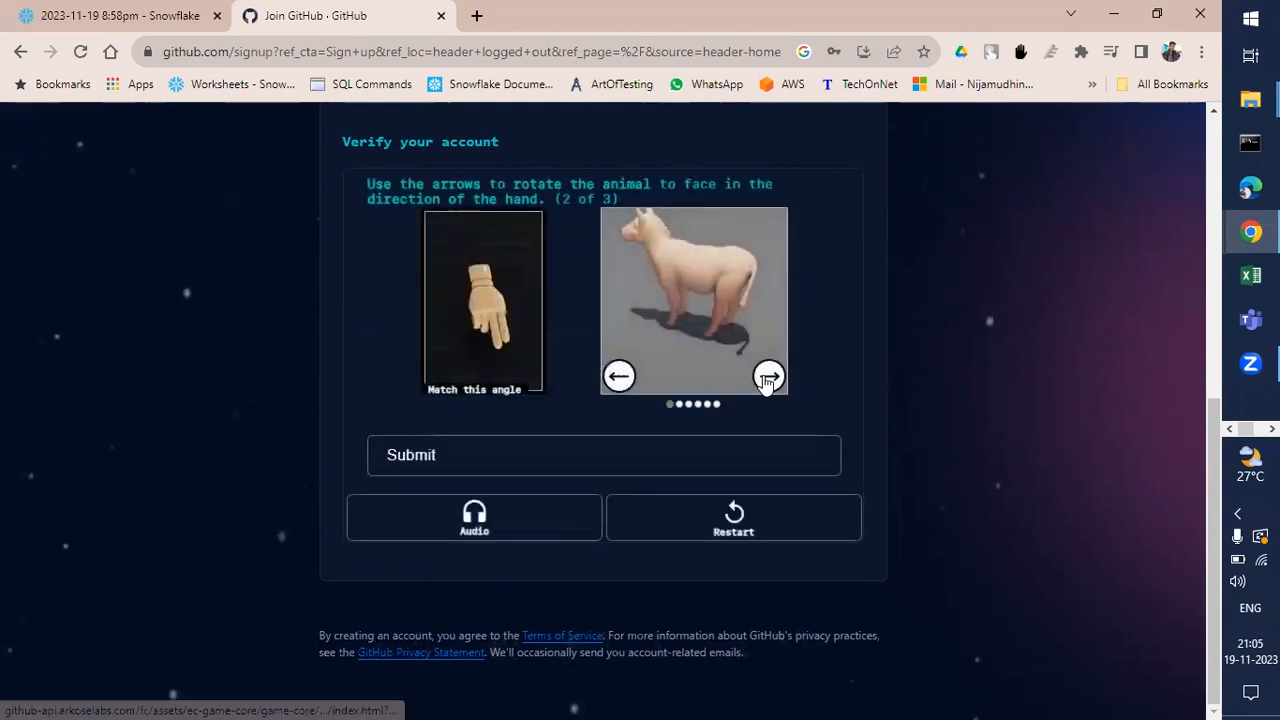
# Rotate the animals in the second and third puzzles to match the hand's direction and submit each answer.
pyautogui.click(769, 378)
pyautogui.click(769, 378)
pyautogui.click(767, 384)
pyautogui.click(621, 378)
pyautogui.click(586, 455)
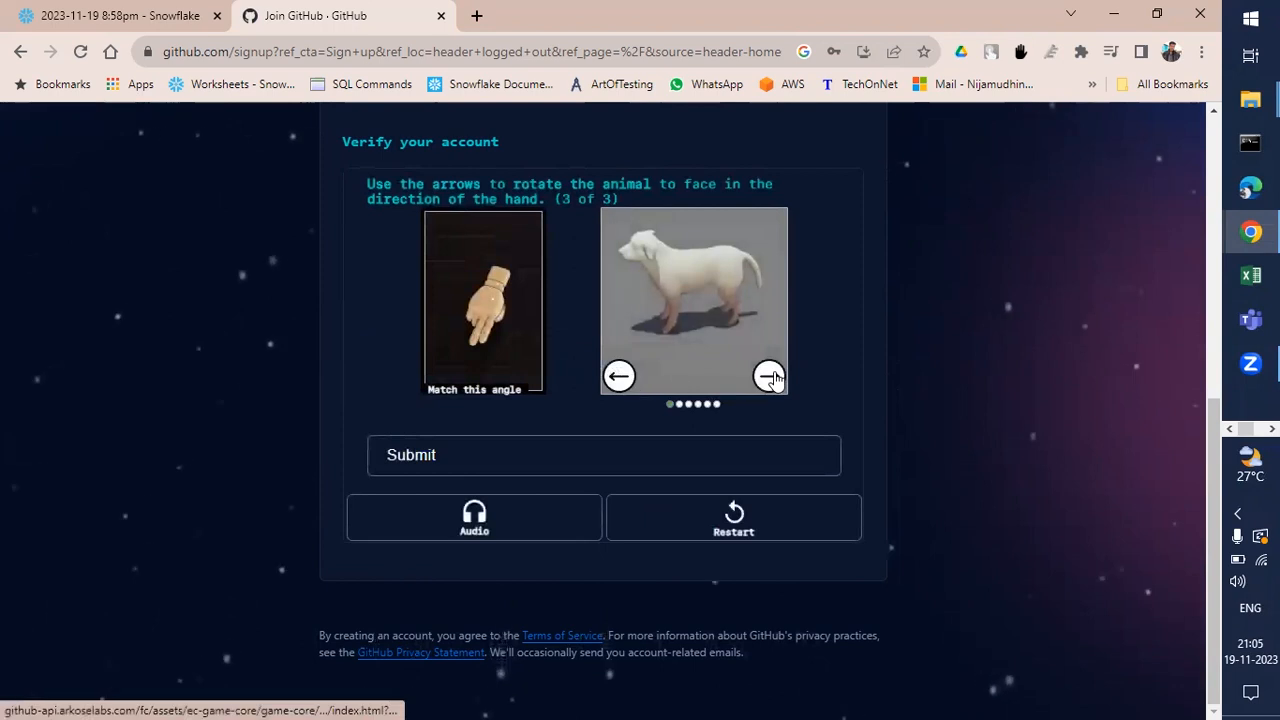
pyautogui.click(769, 378)
pyautogui.click(535, 462)
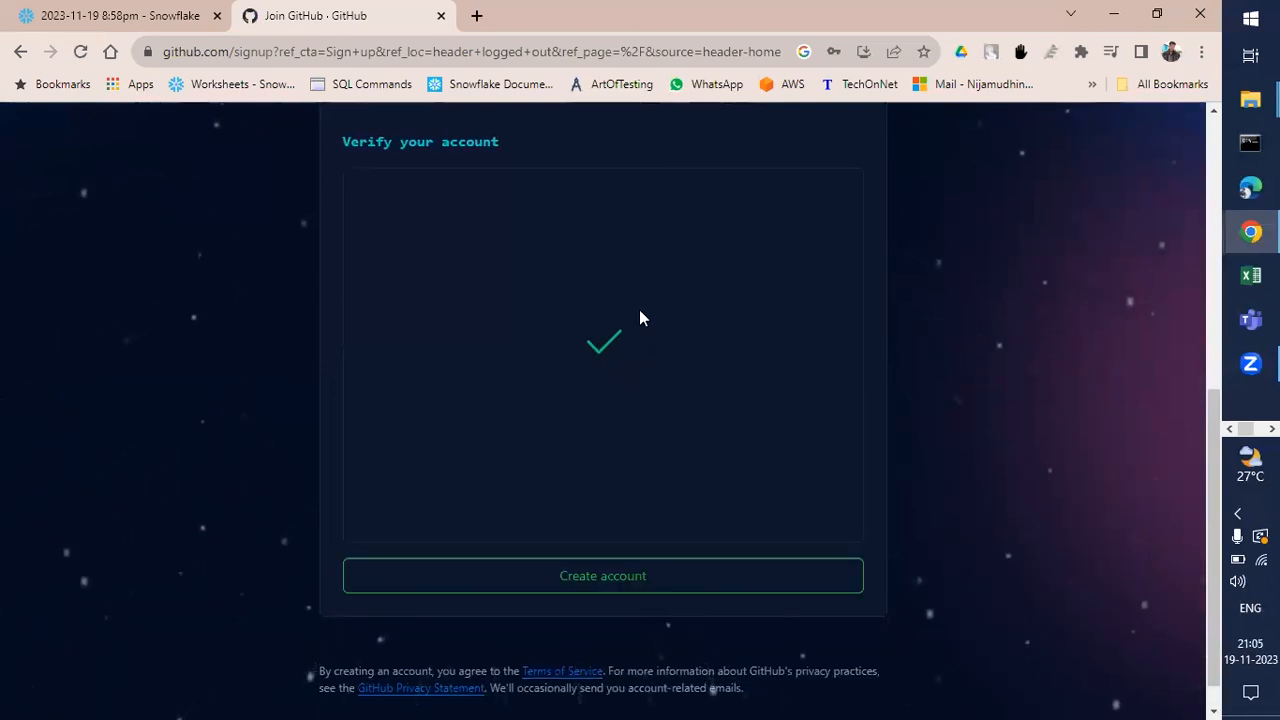
# Create the account and refuse to have the browser save its password.
pyautogui.scroll(-1, 618, 330)
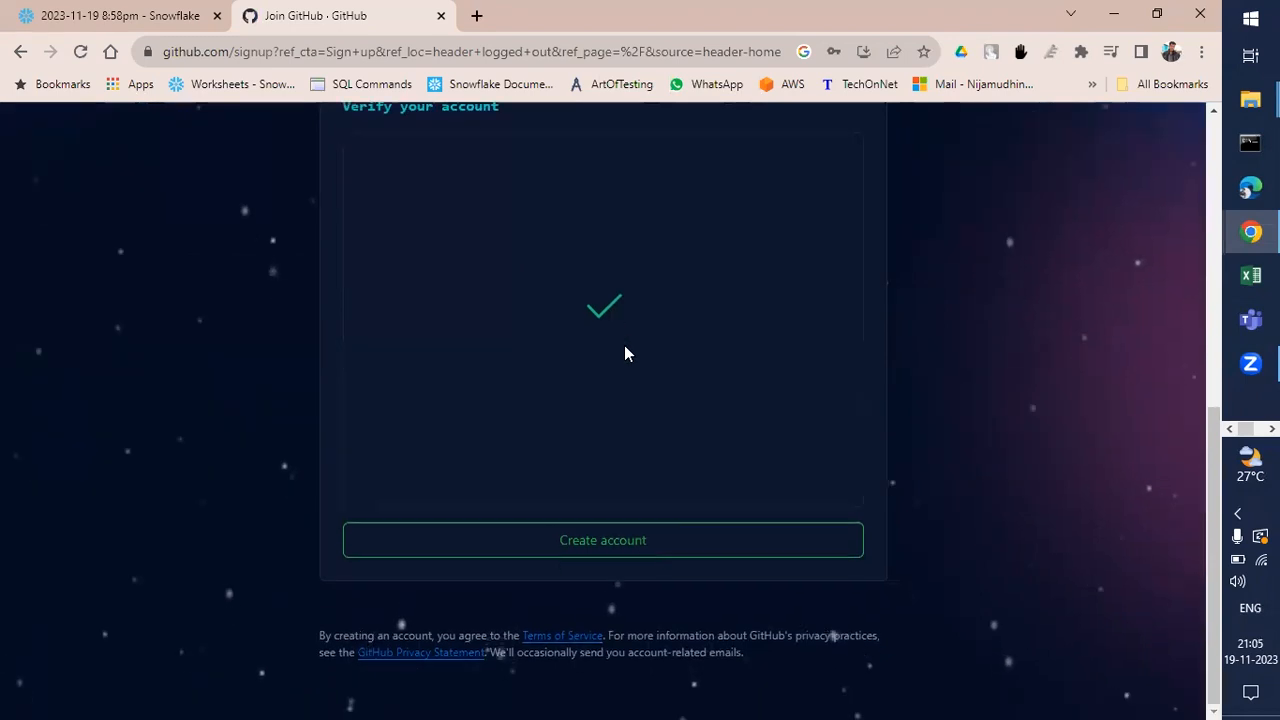
pyautogui.click(612, 540)
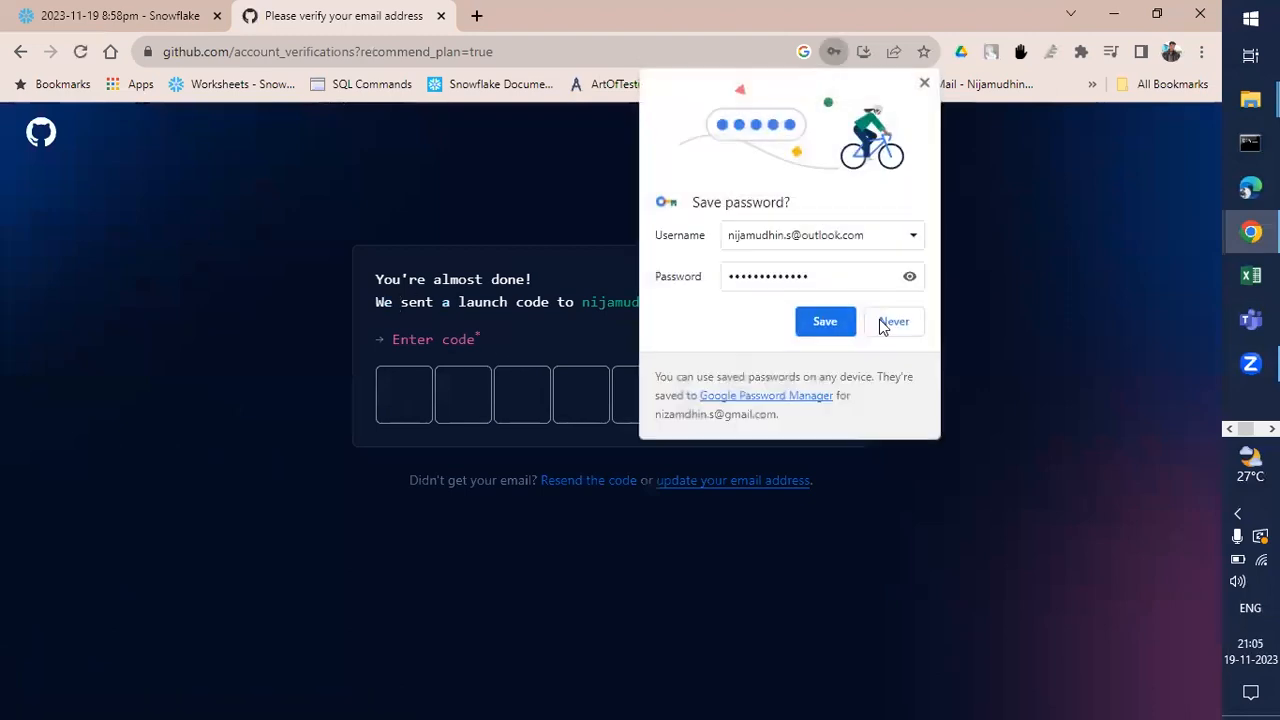
pyautogui.click(870, 322)
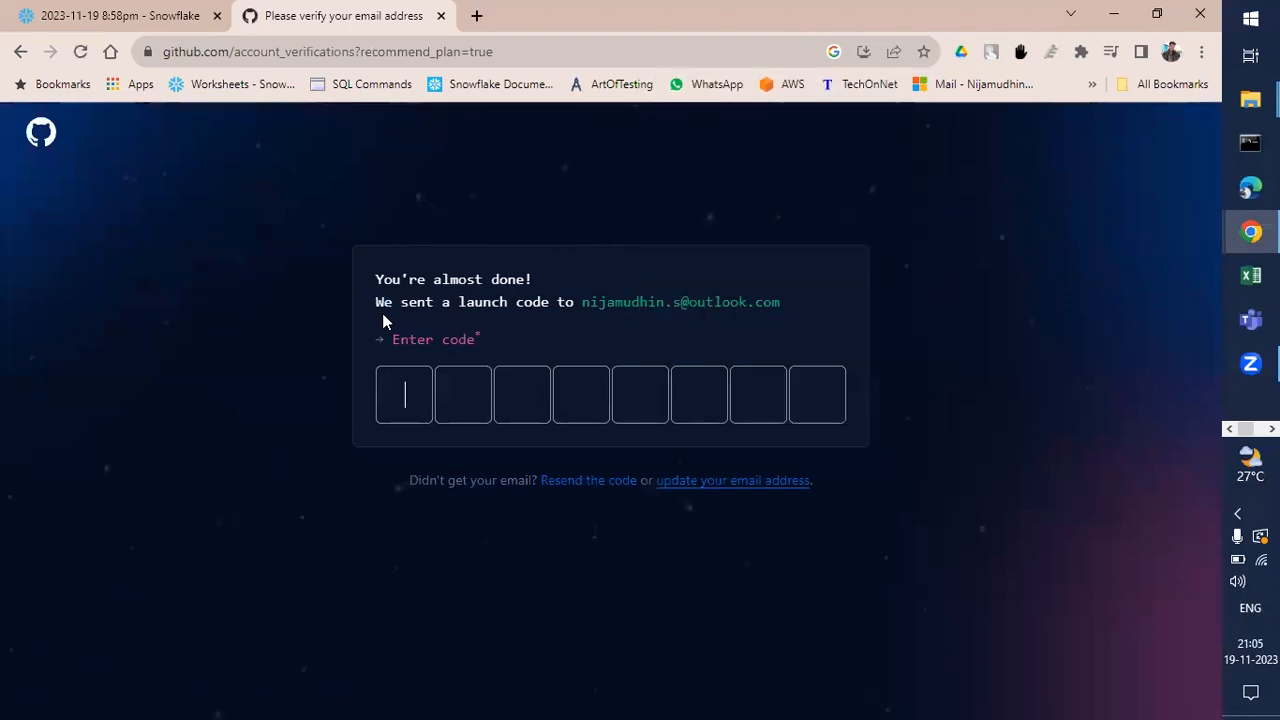
# Switch to the Outlook inbox in a new tab and open the GitHub launch code email.
pyautogui.click(477, 17)
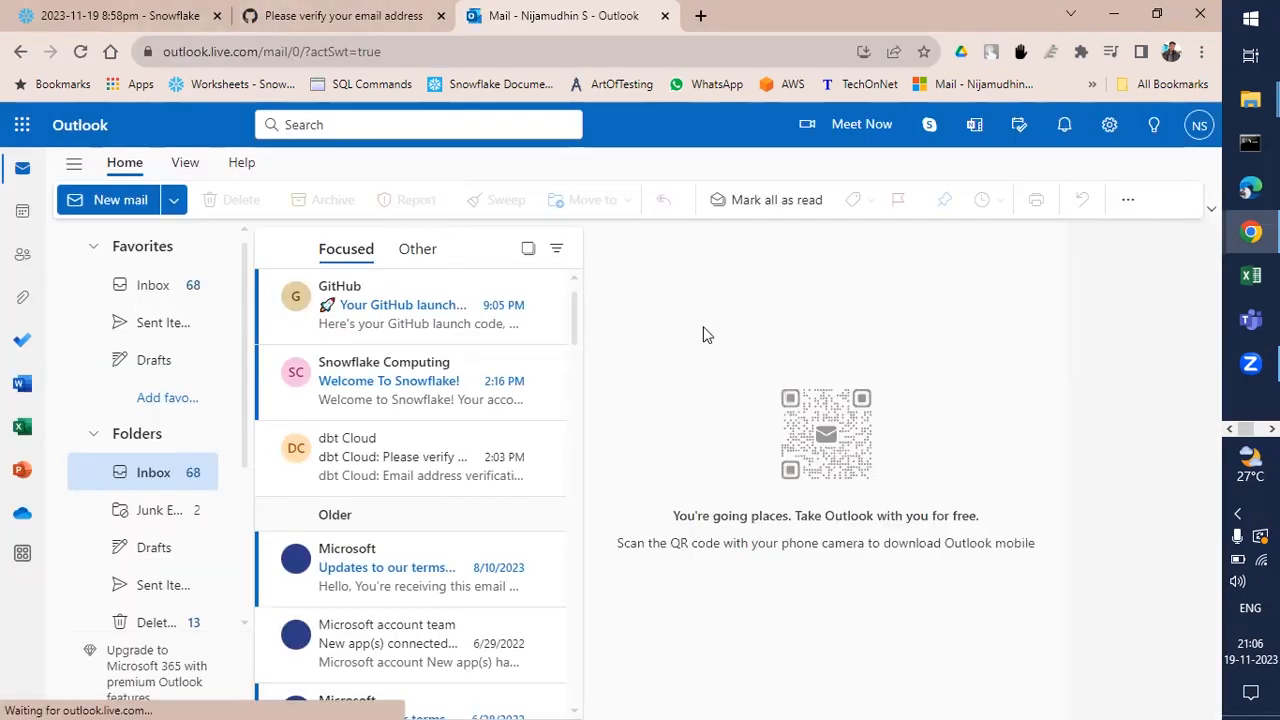
pyautogui.click(387, 323)
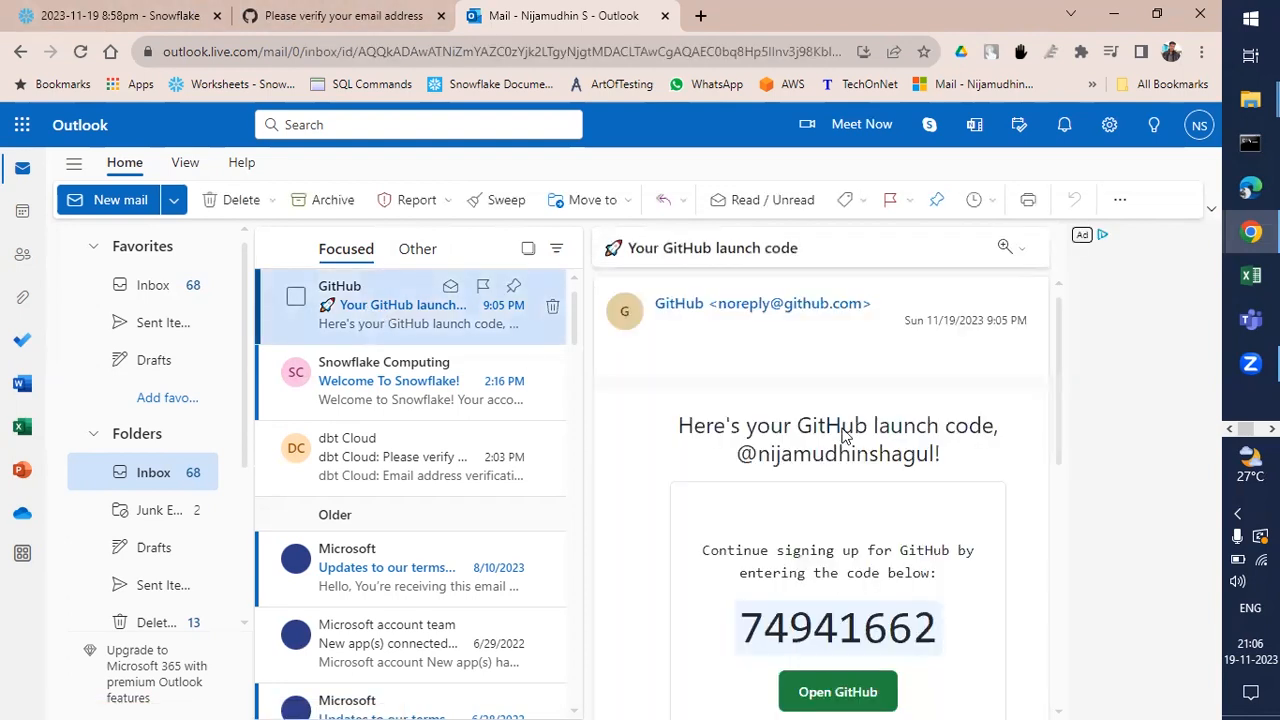
pyautogui.scroll(-2, 913, 535)
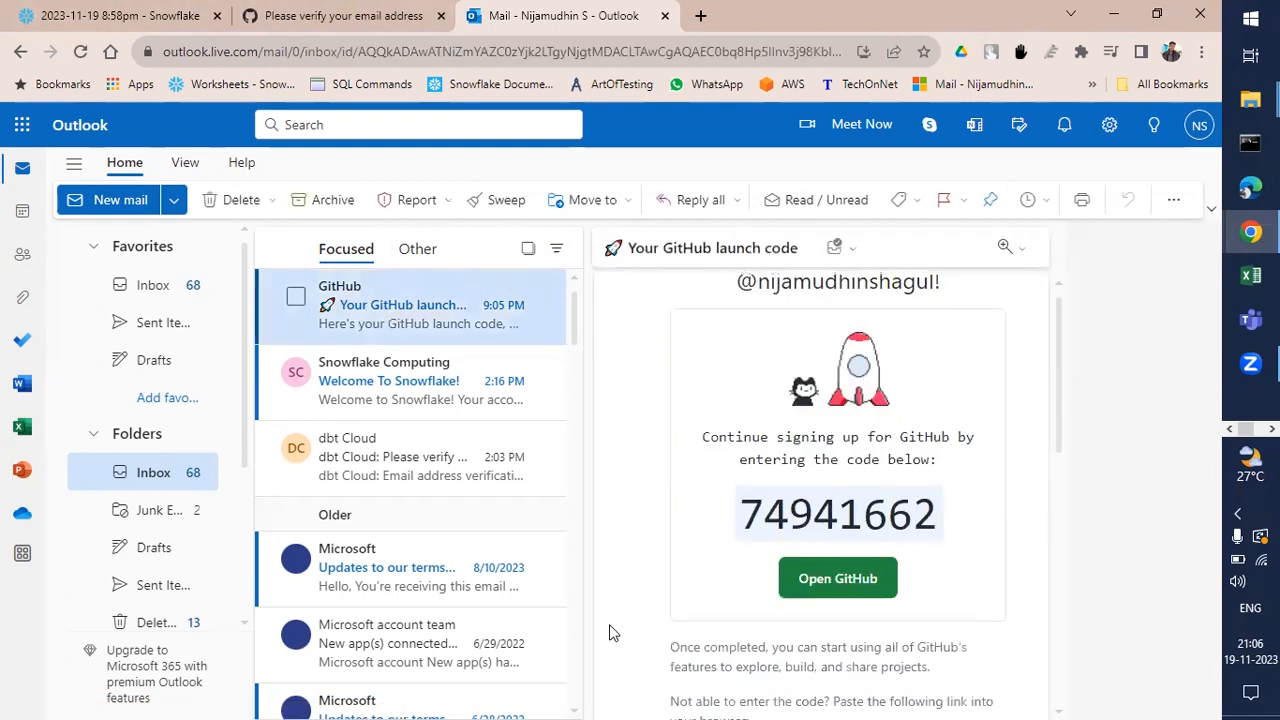
# Copy the launch code from the email and paste it into the code field on GitHub's email verification page.
pyautogui.doubleClick(789, 513)
pyautogui.hotkey('ctrl', 'c')
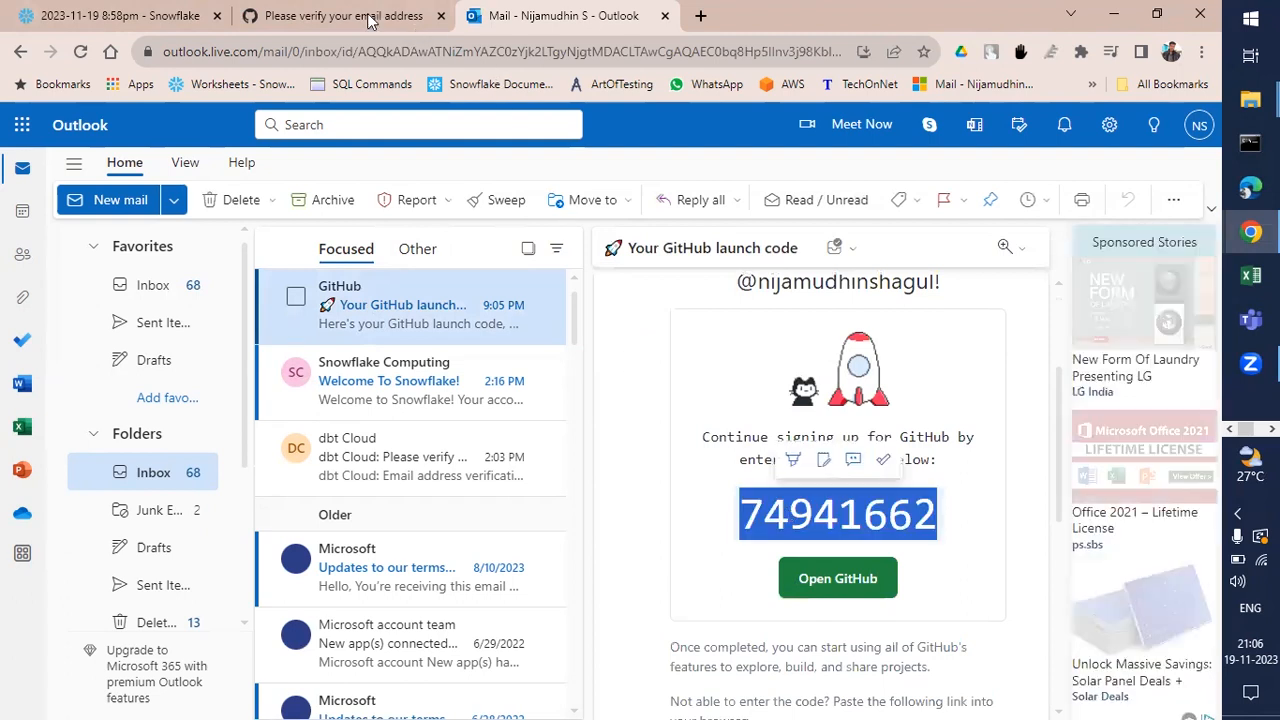
pyautogui.click(285, 18)
pyautogui.hotkey('ctrl', 'v')
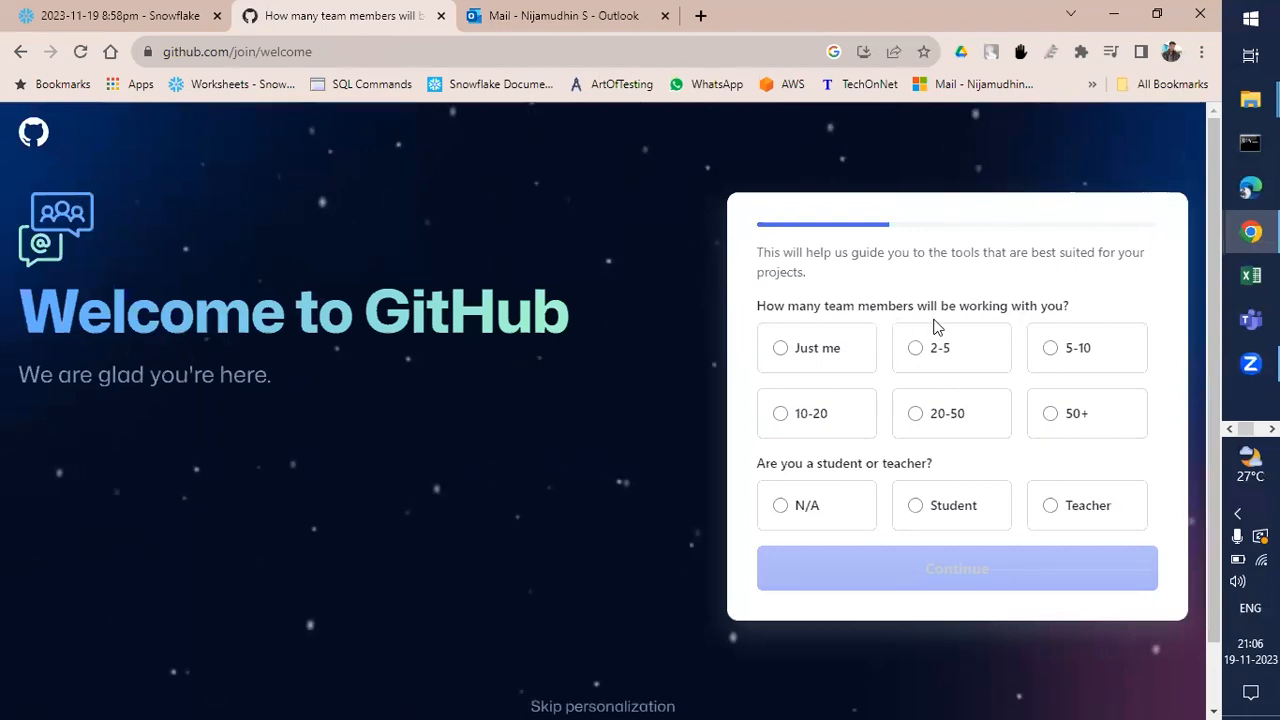
# Answer "Just me" for team members and "Teacher" for the student or teacher question, and continue.
pyautogui.click(818, 362)
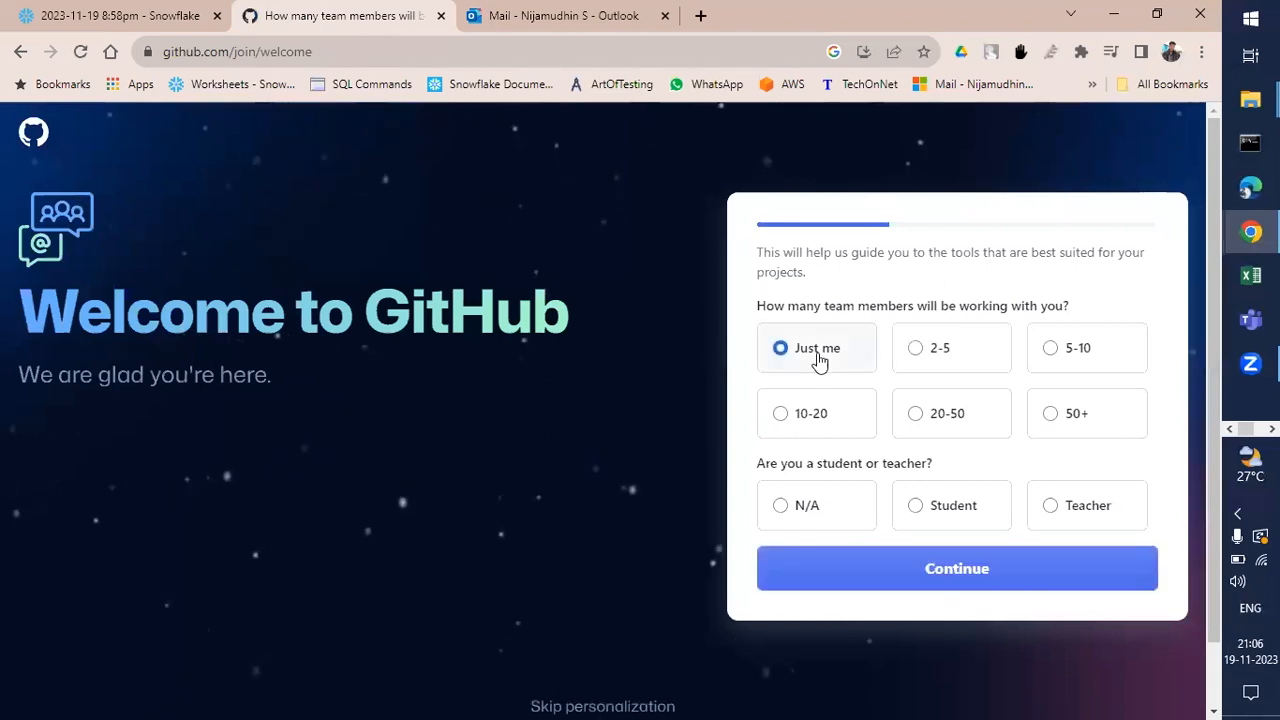
pyautogui.click(1110, 511)
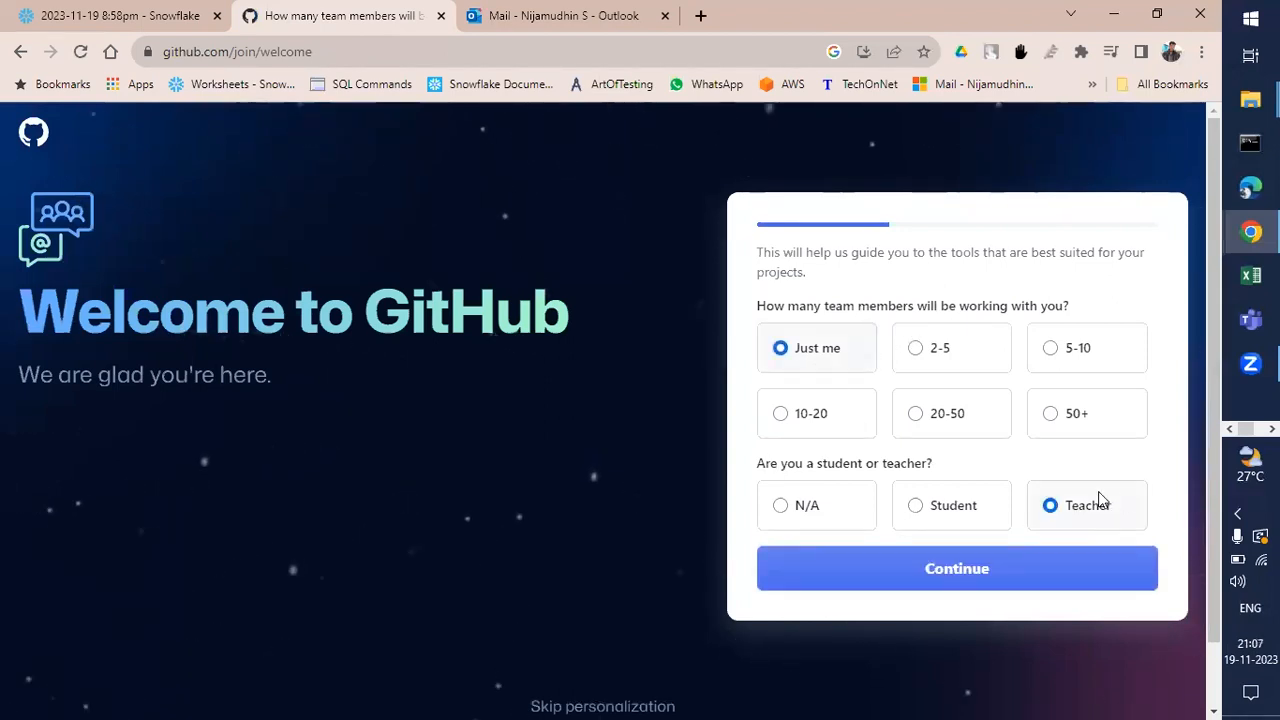
pyautogui.click(980, 569)
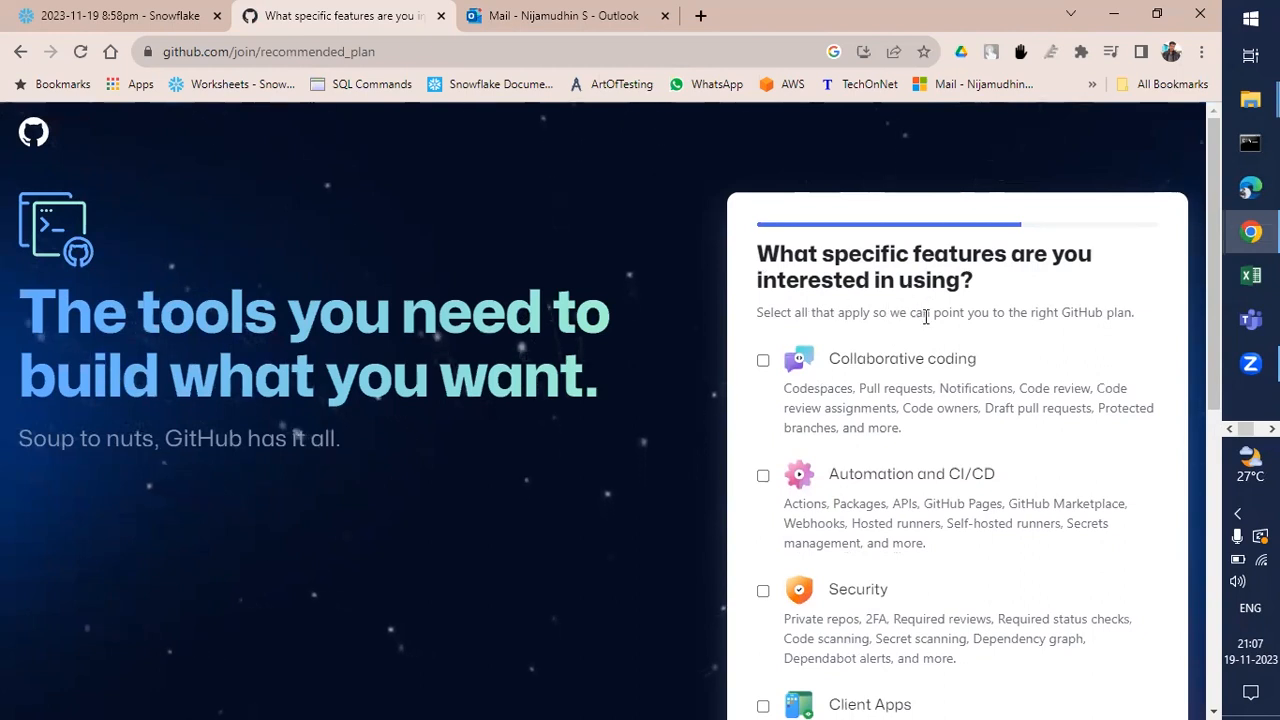
# Select Collaborative coding as the feature of interest and continue to the plan recommendation.
pyautogui.click(836, 350)
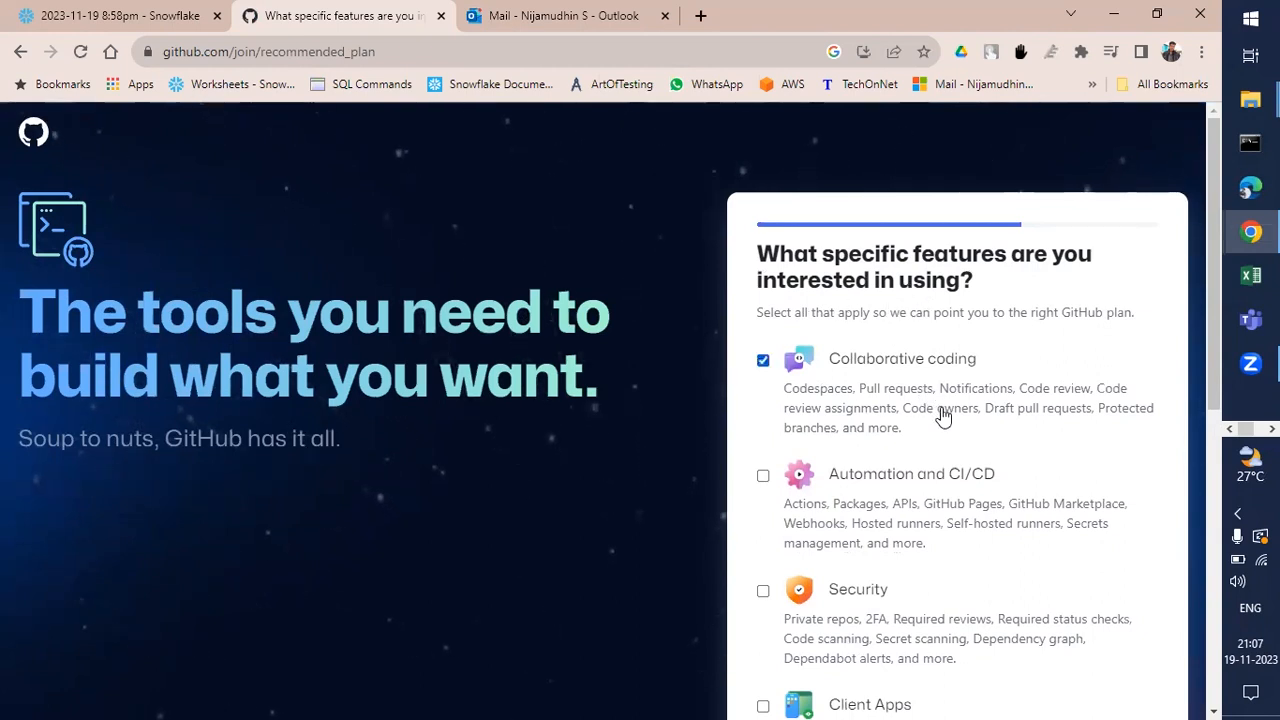
pyautogui.scroll(-6, 940, 410)
pyautogui.click(940, 500)
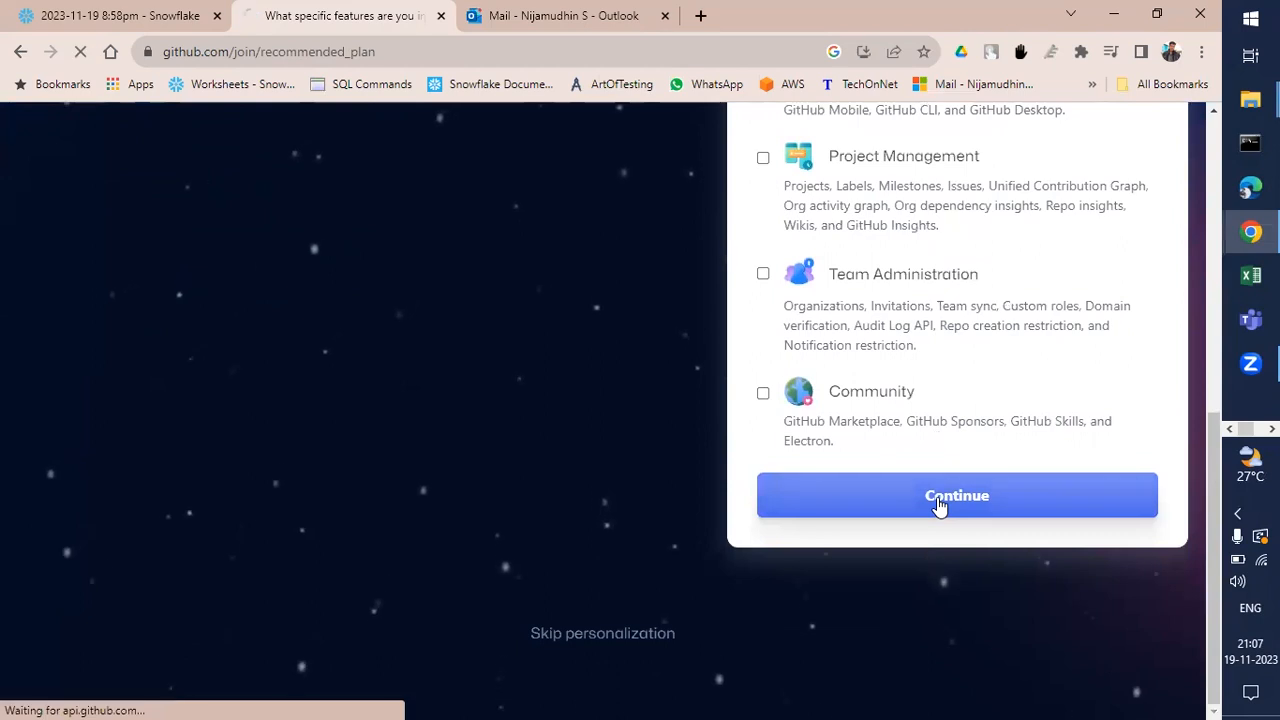
# Review the Free plan and teacher benefits on the plan recommendation page, and continue with the Free plan.
pyautogui.scroll(-2, 556, 460)
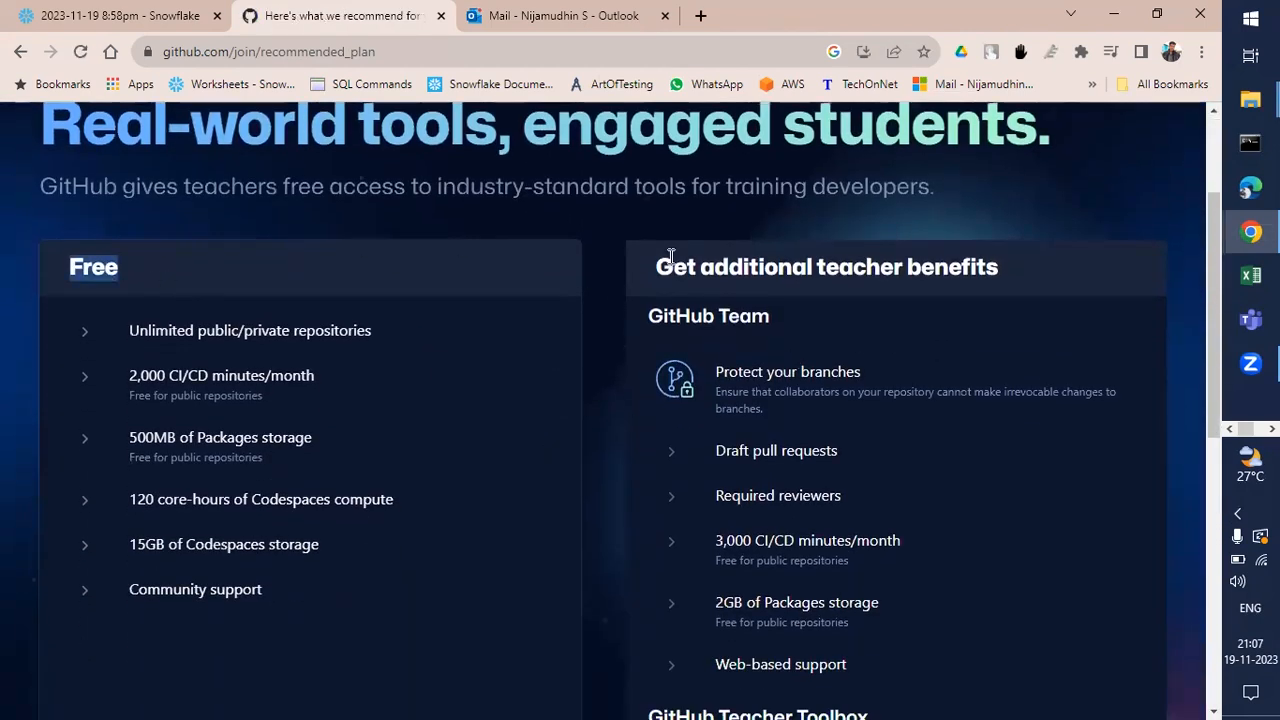
pyautogui.moveTo(885, 267); pyautogui.dragTo(926, 265)
pyautogui.click(894, 270)
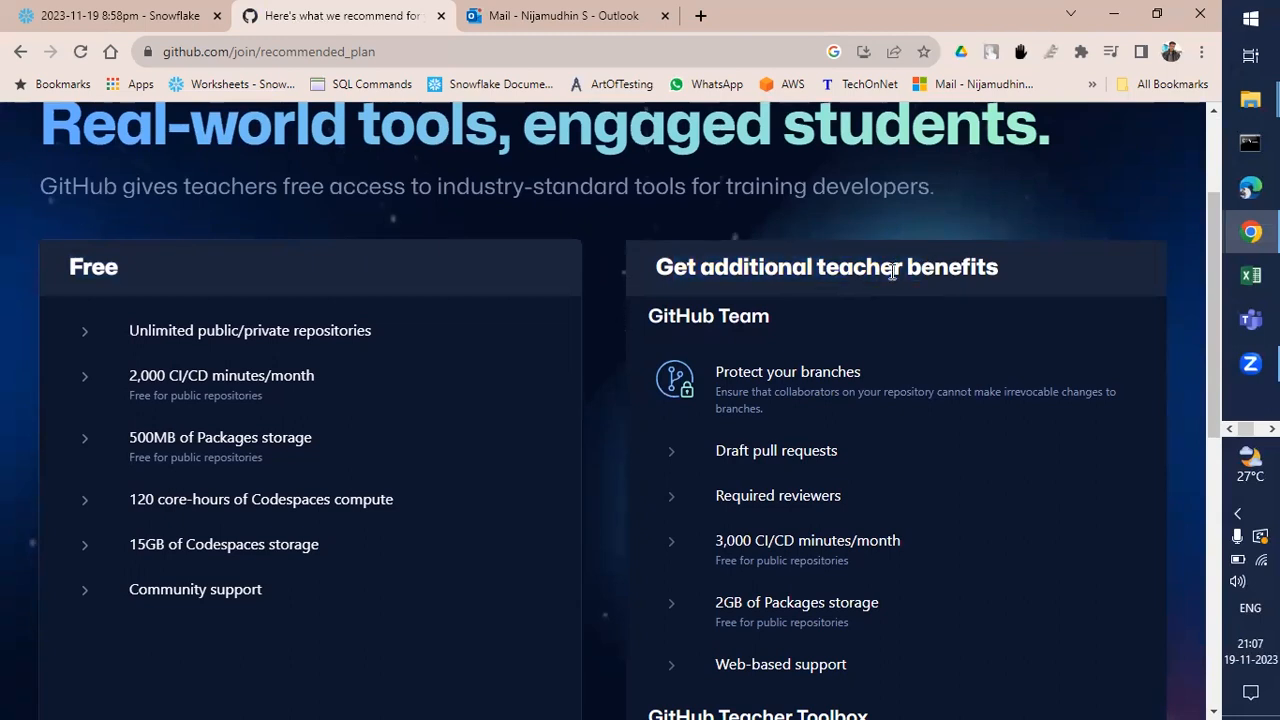
pyautogui.scroll(-4, 894, 414)
pyautogui.scroll(3, 881, 412)
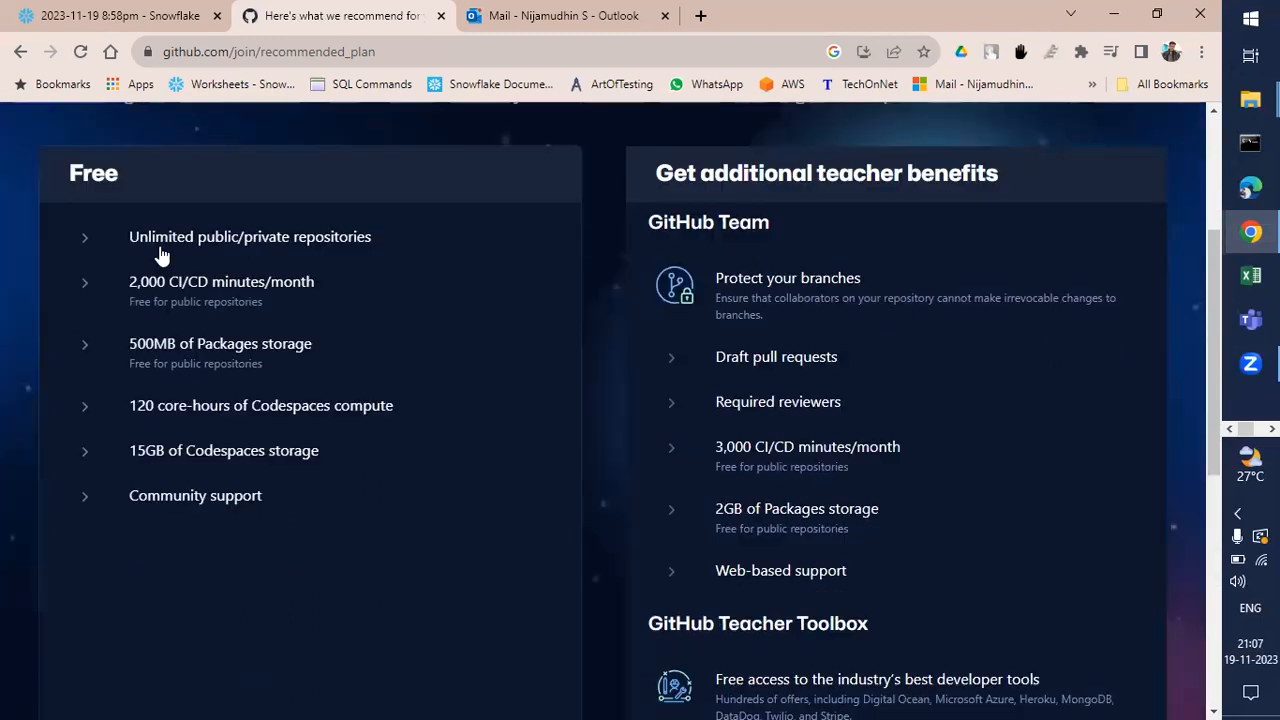
pyautogui.scroll(-5, 320, 375)
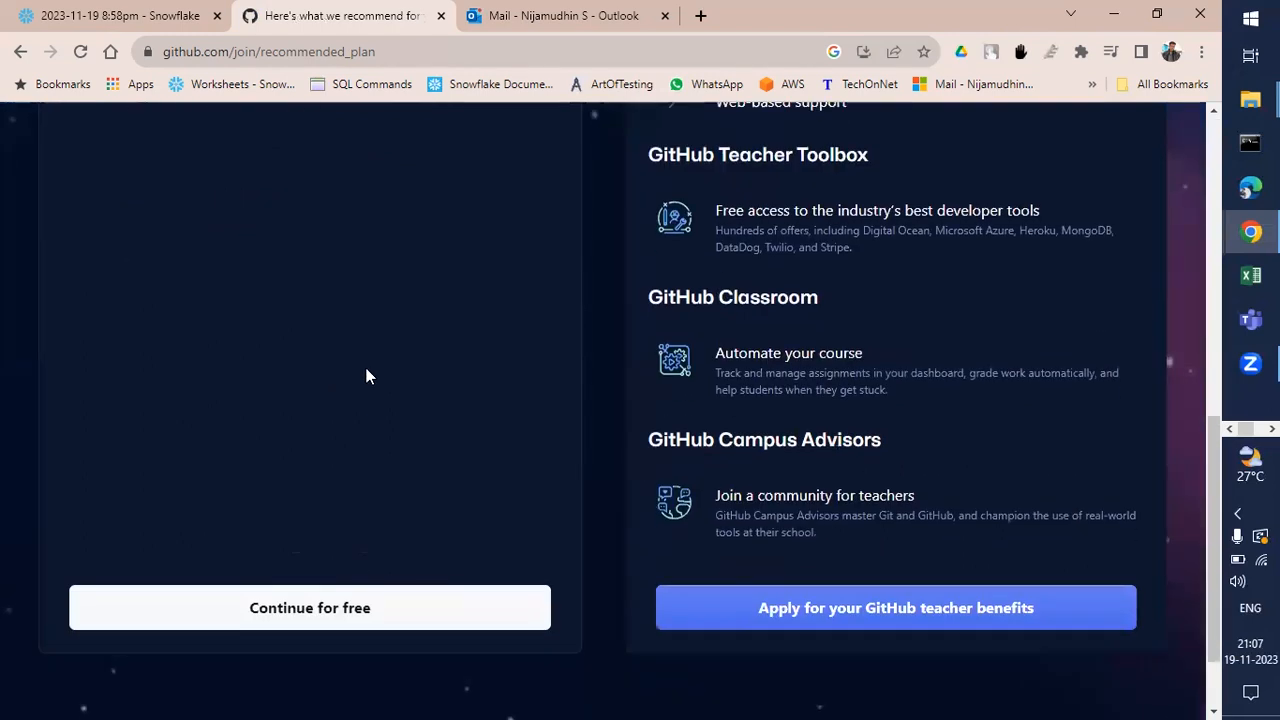
pyautogui.scroll(-1, 380, 470)
pyautogui.click(331, 524)
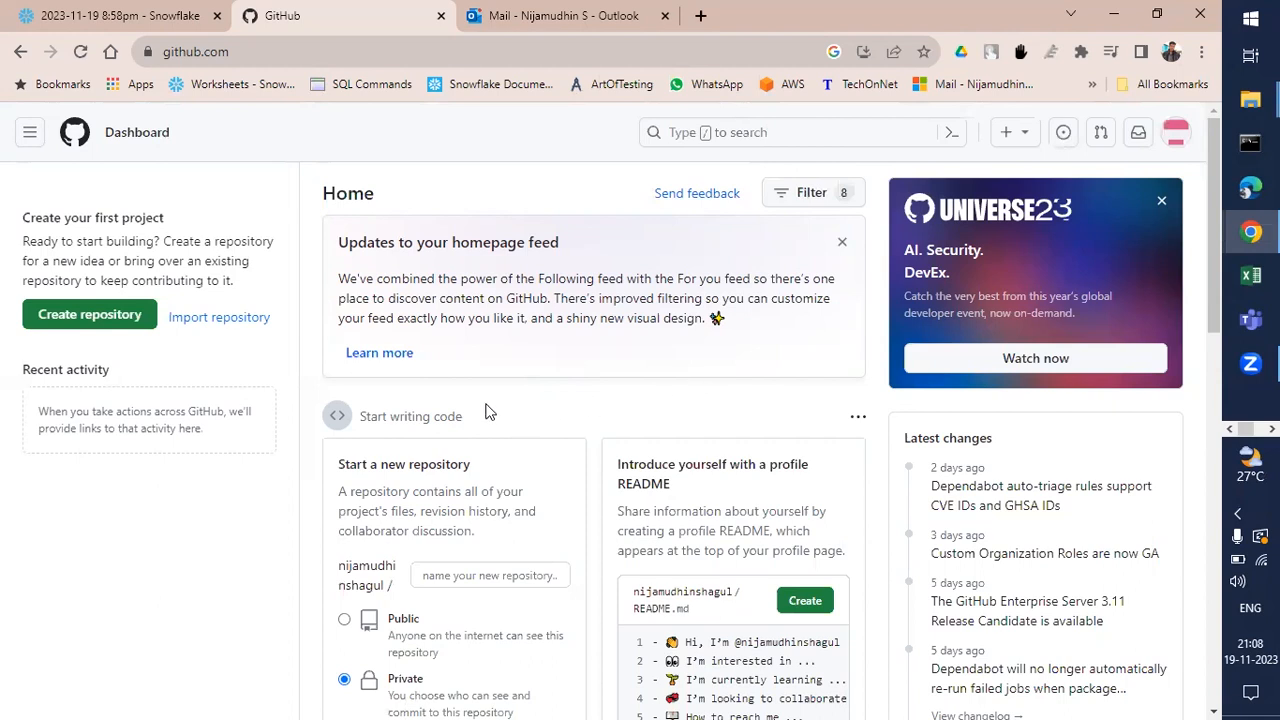
# Go to the Home dashboard through the global navigation and dismiss the Universe23 announcement.
pyautogui.scroll(-3, 488, 412)
pyautogui.scroll(3, 448, 377)
pyautogui.click(30, 132)
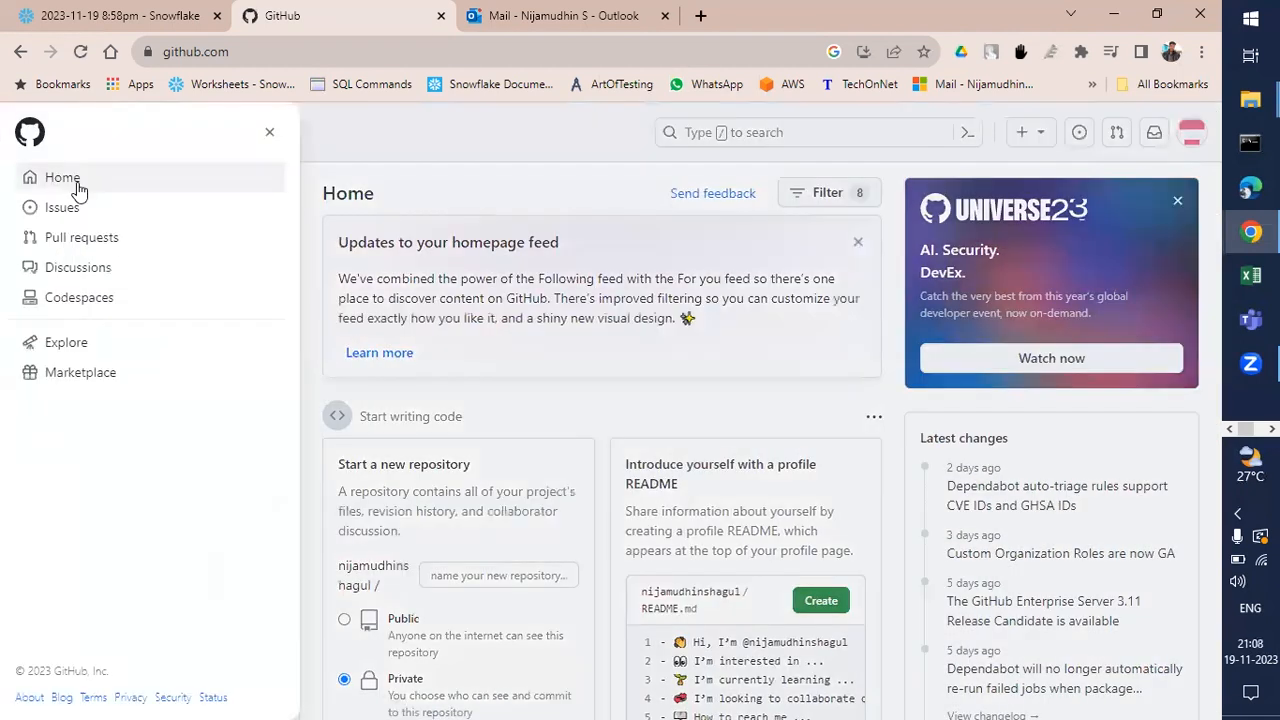
pyautogui.click(77, 189)
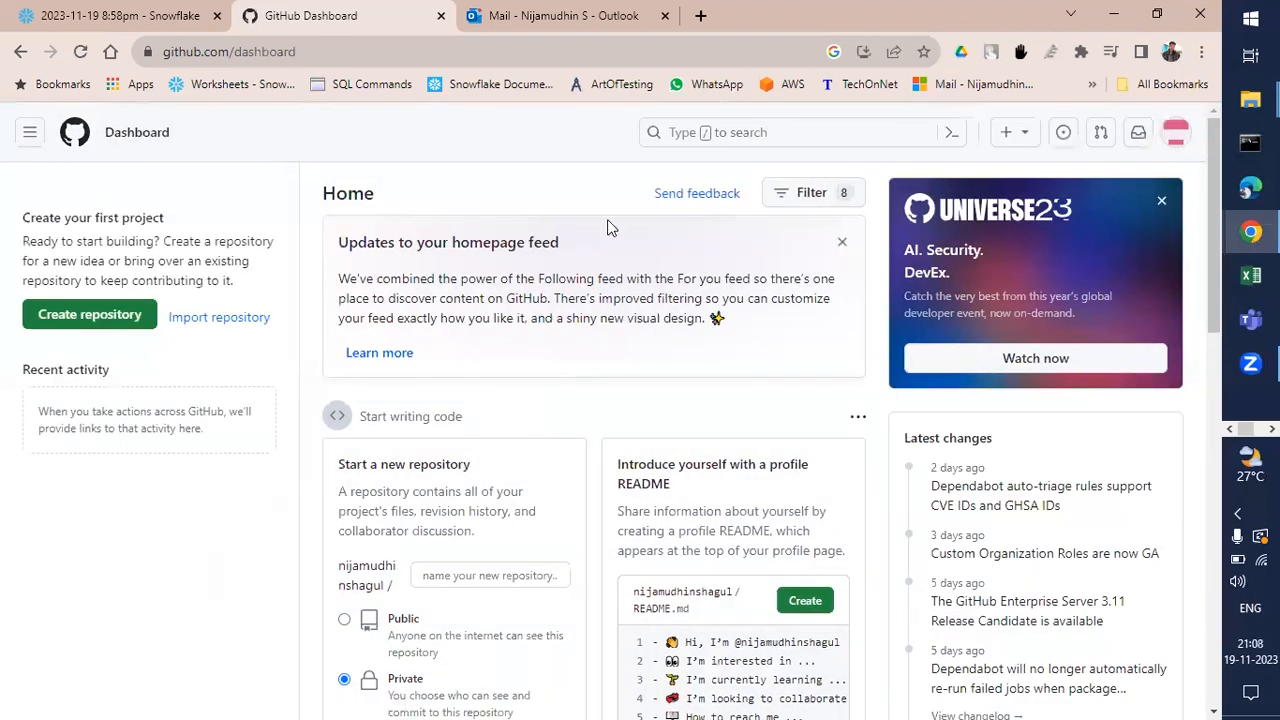
pyautogui.click(1163, 204)
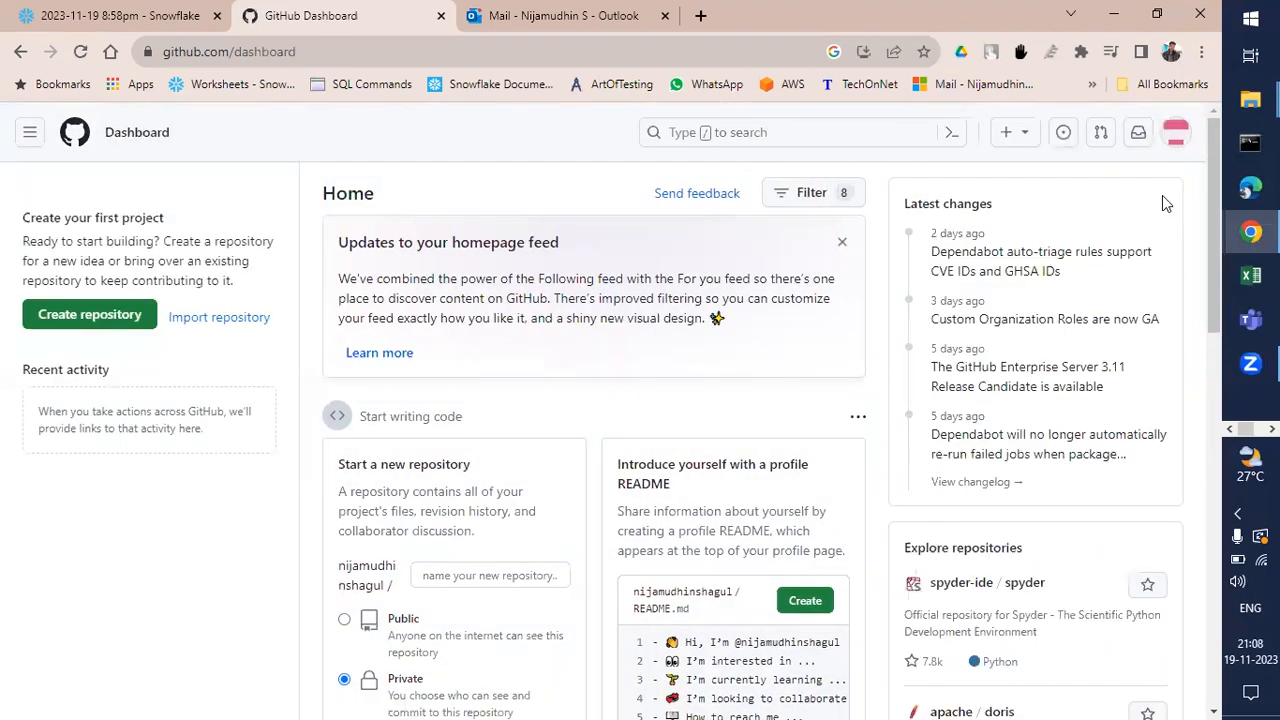
# Start a new repository and name it dbt-training.
pyautogui.click(1002, 132)
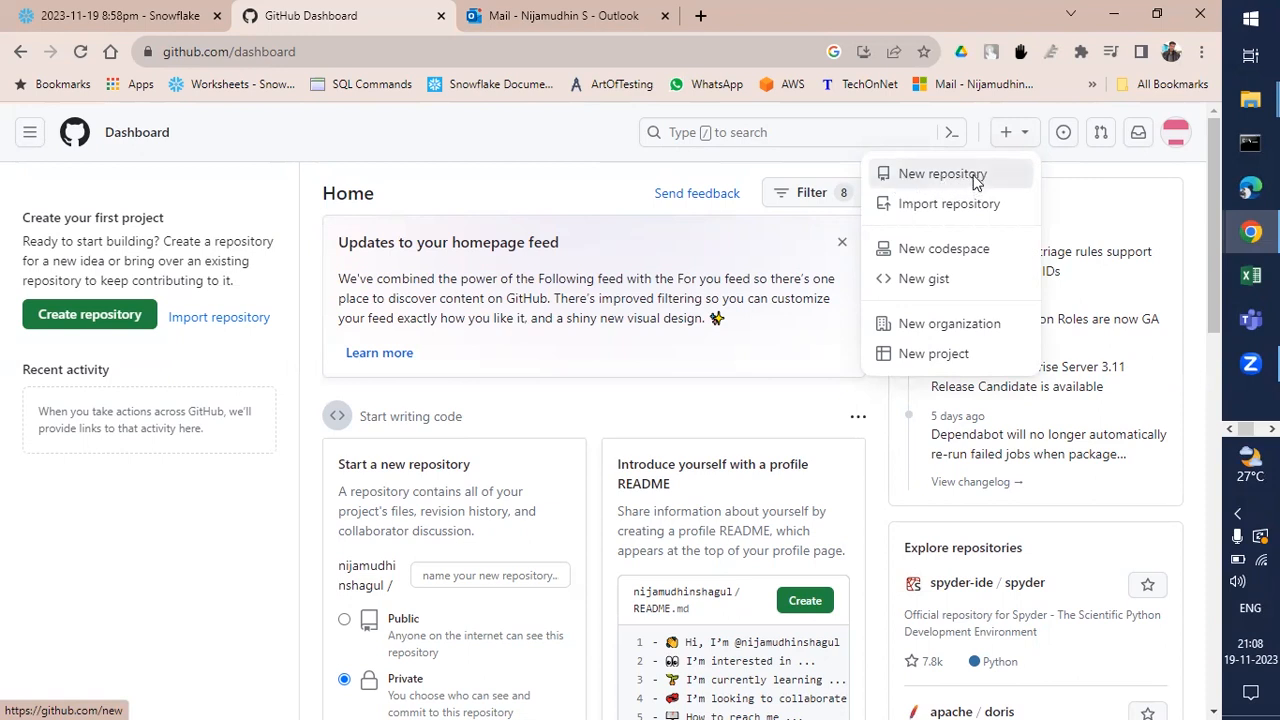
pyautogui.click(975, 178)
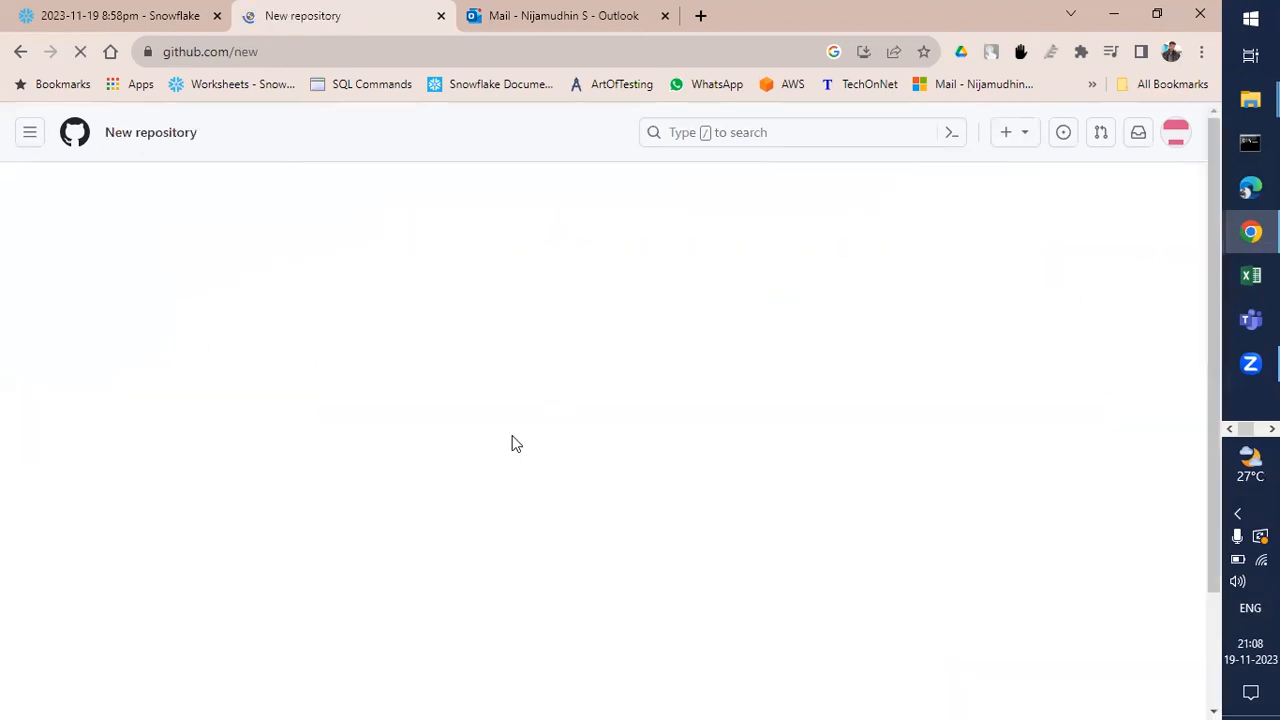
pyautogui.click(530, 361)
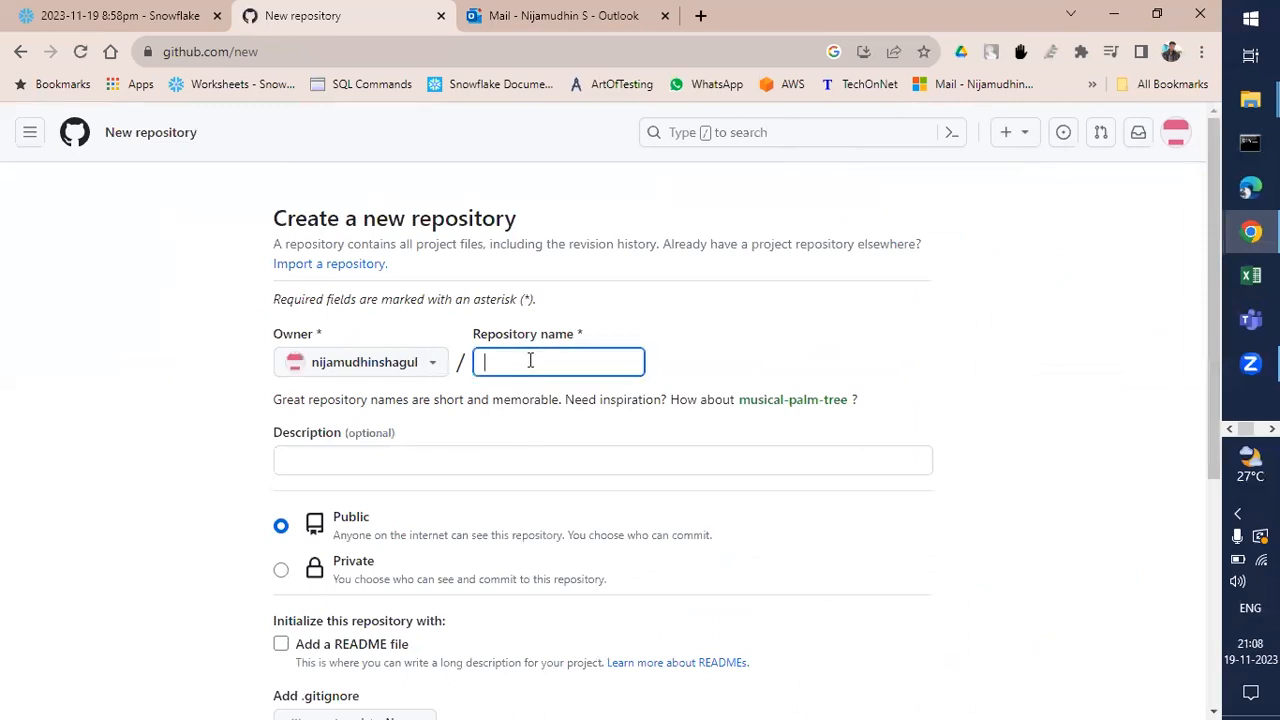
pyautogui.write('dbt-tra')
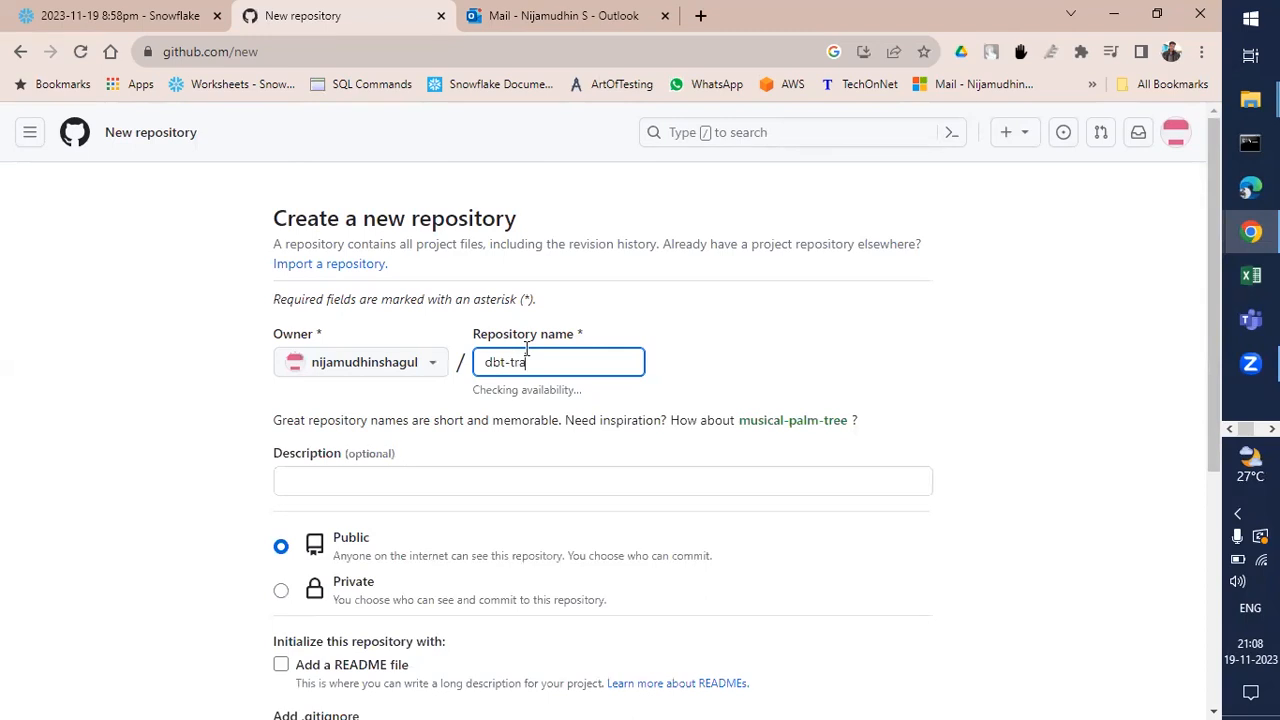
pyautogui.write('ing')
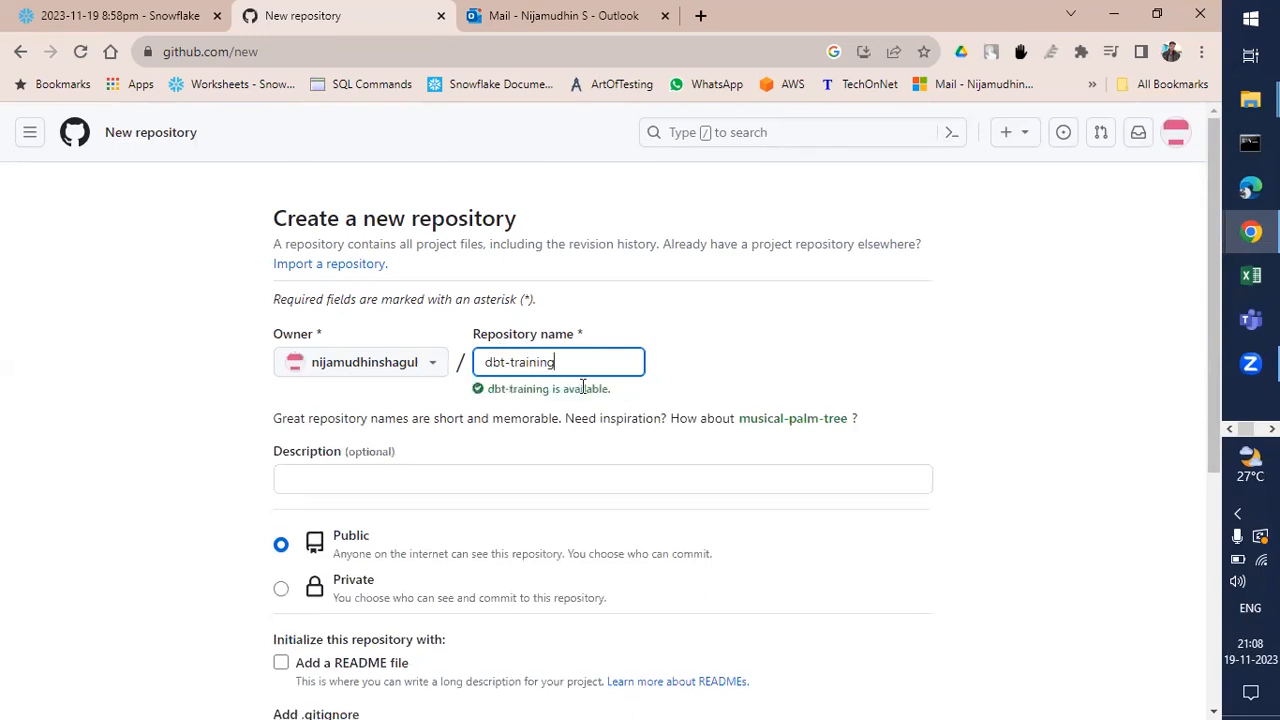
pyautogui.moveTo(488, 391); pyautogui.dragTo(586, 388)
pyautogui.click(675, 382)
# Create the repository with Public visibility, no README file, and the .gitignore template and license left at None.
pyautogui.scroll(-3, 660, 355)
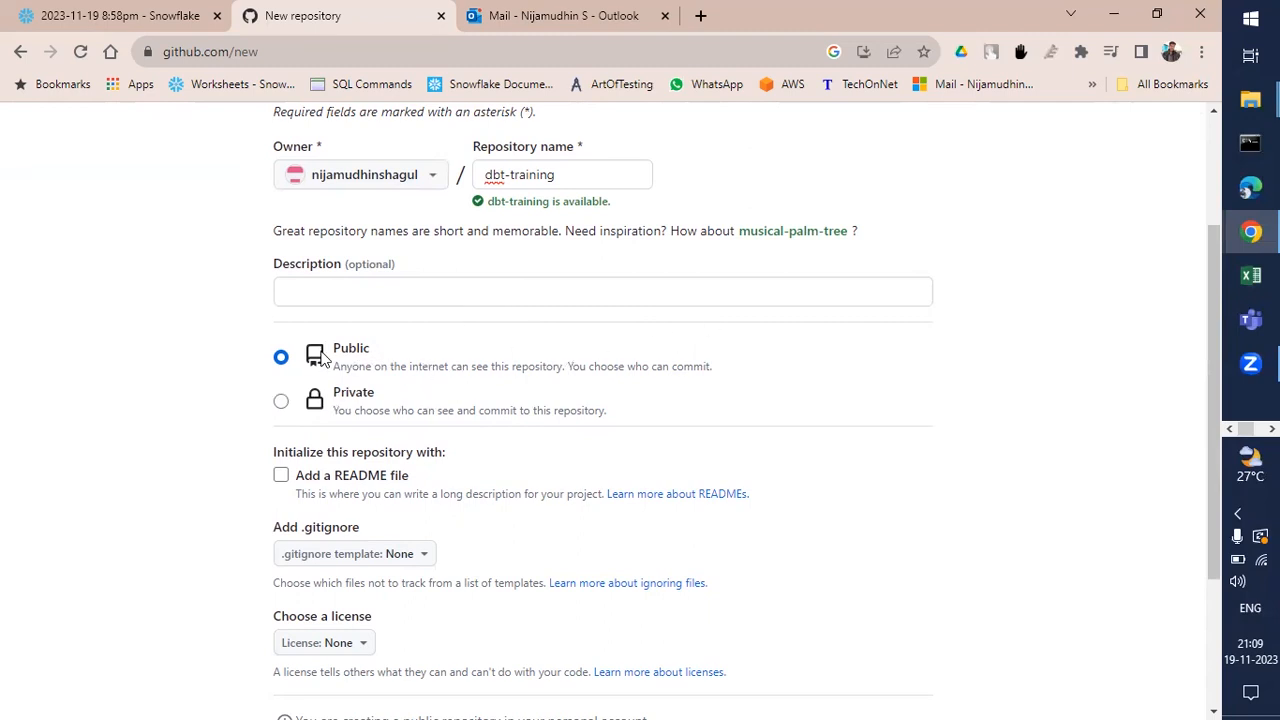
pyautogui.scroll(-1, 370, 365)
pyautogui.scroll(-2, 380, 420)
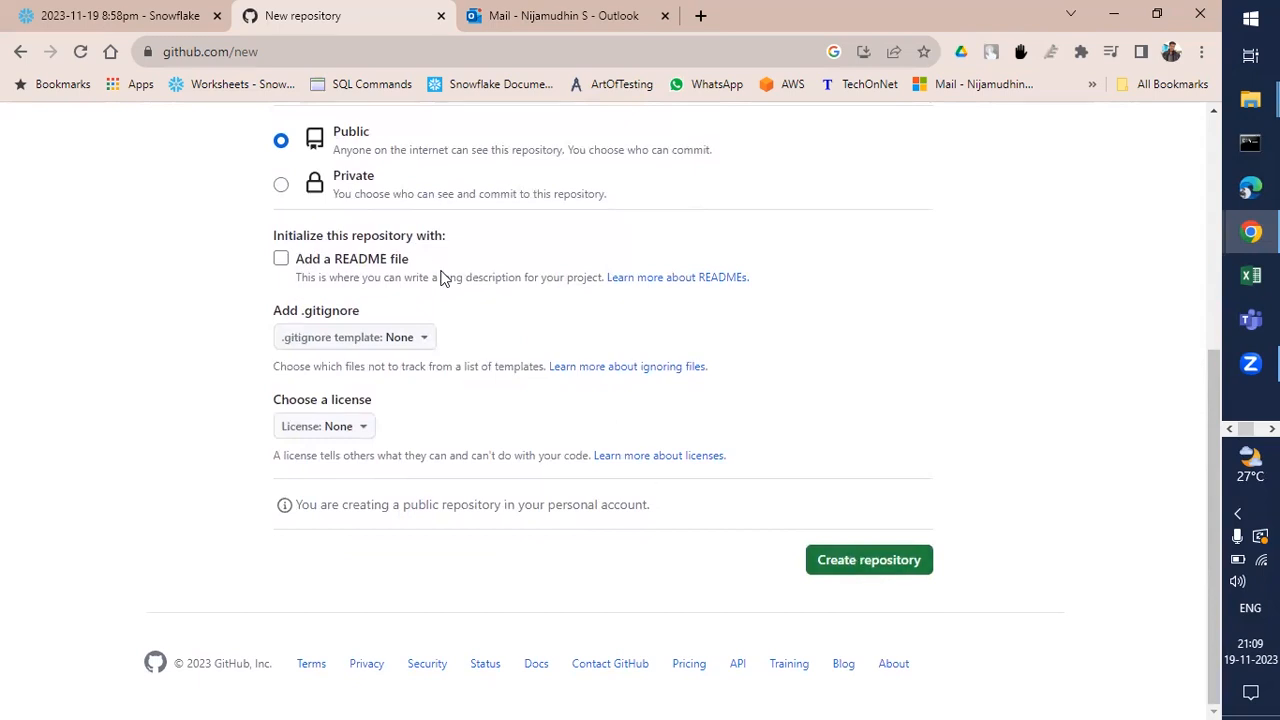
pyautogui.click(840, 561)
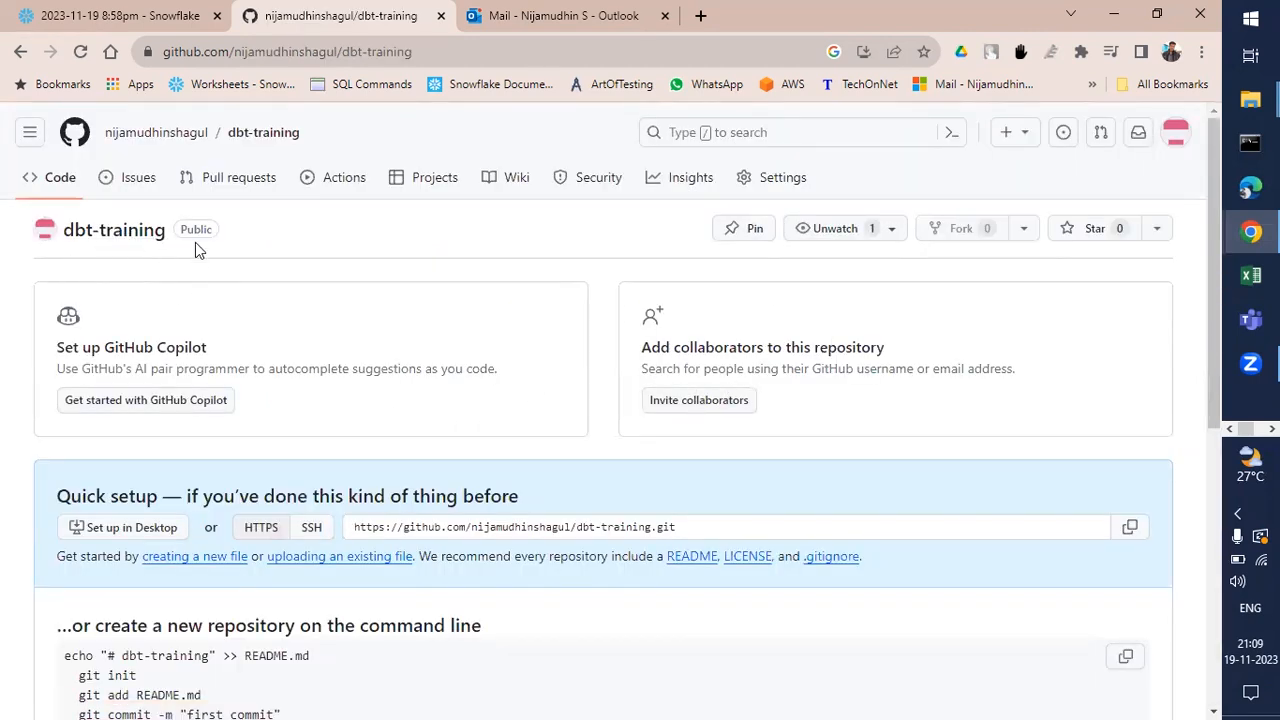
pyautogui.scroll(-3, 465, 407)
pyautogui.scroll(-3, 465, 403)
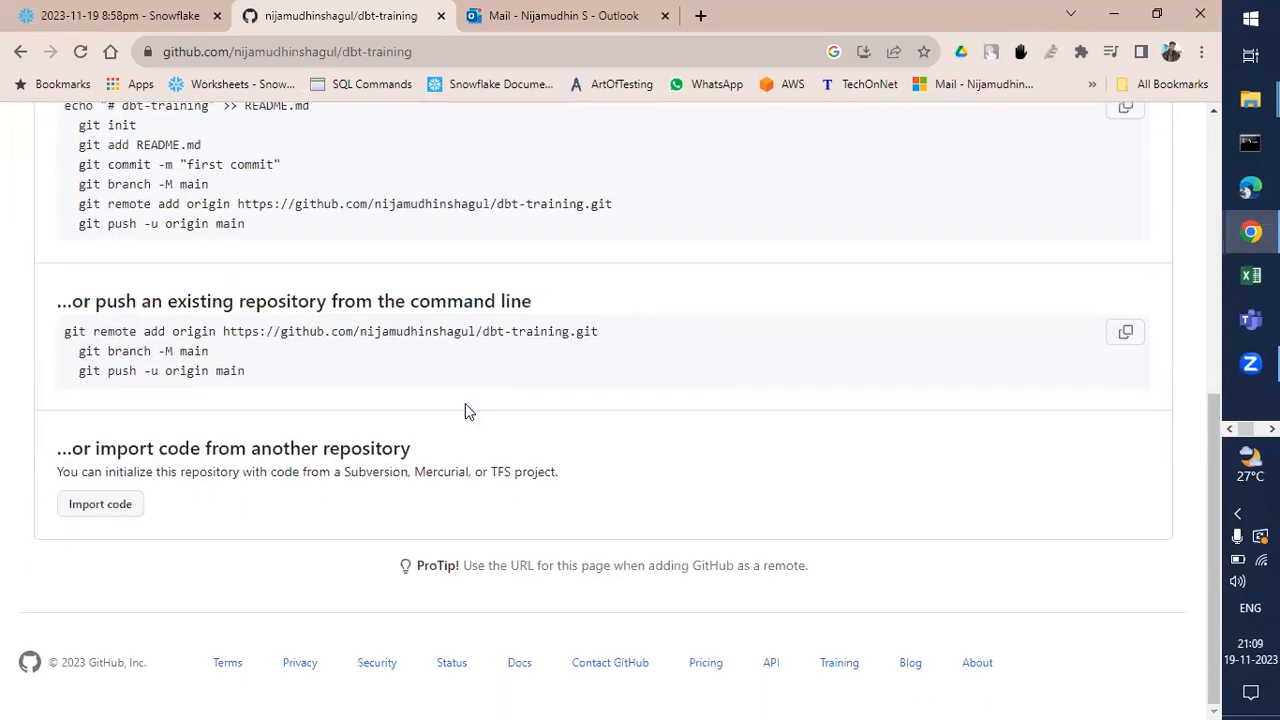
pyautogui.scroll(5, 463, 403)
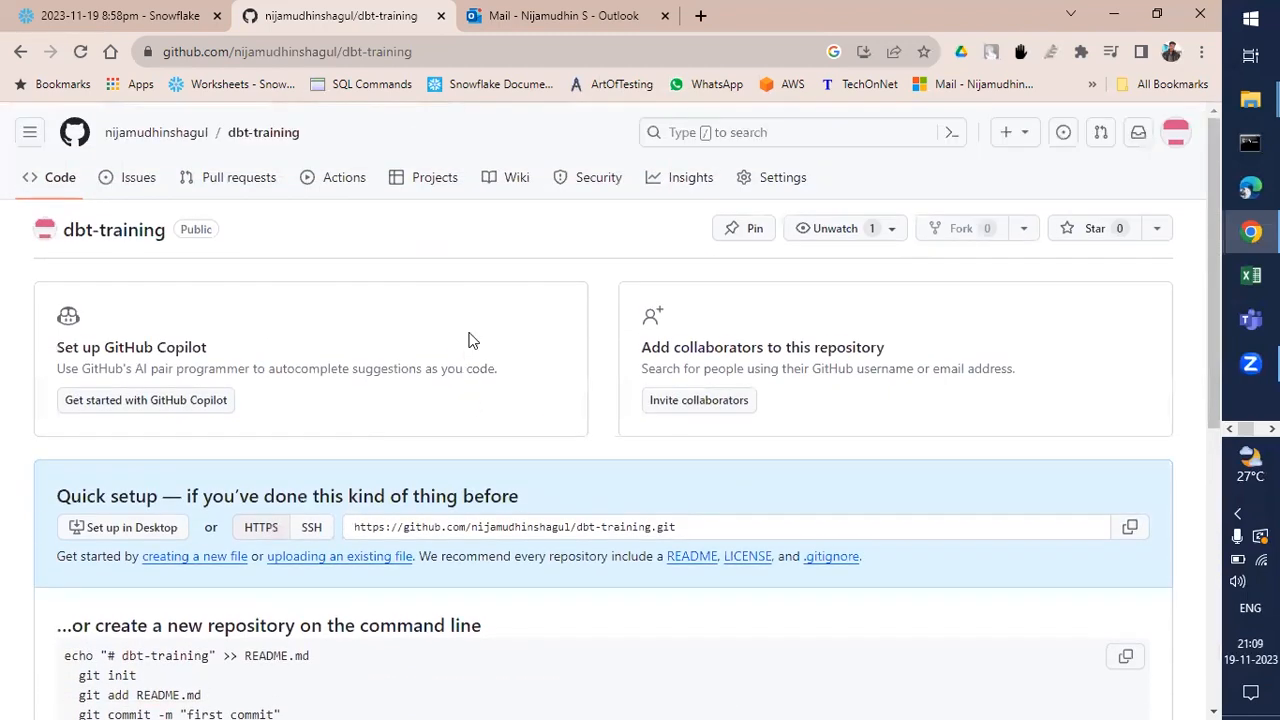